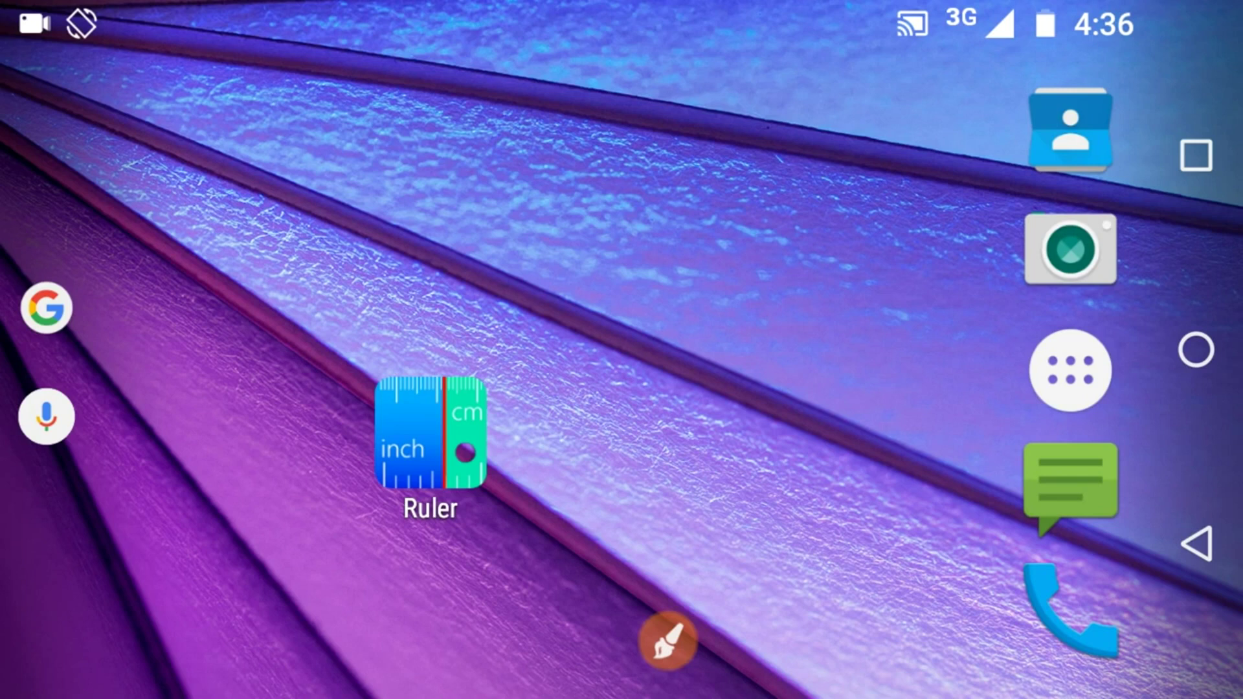
- Launch Ruler and switch both rulers to inch units
{"action": "left_click", "coordinate": [461, 278]}
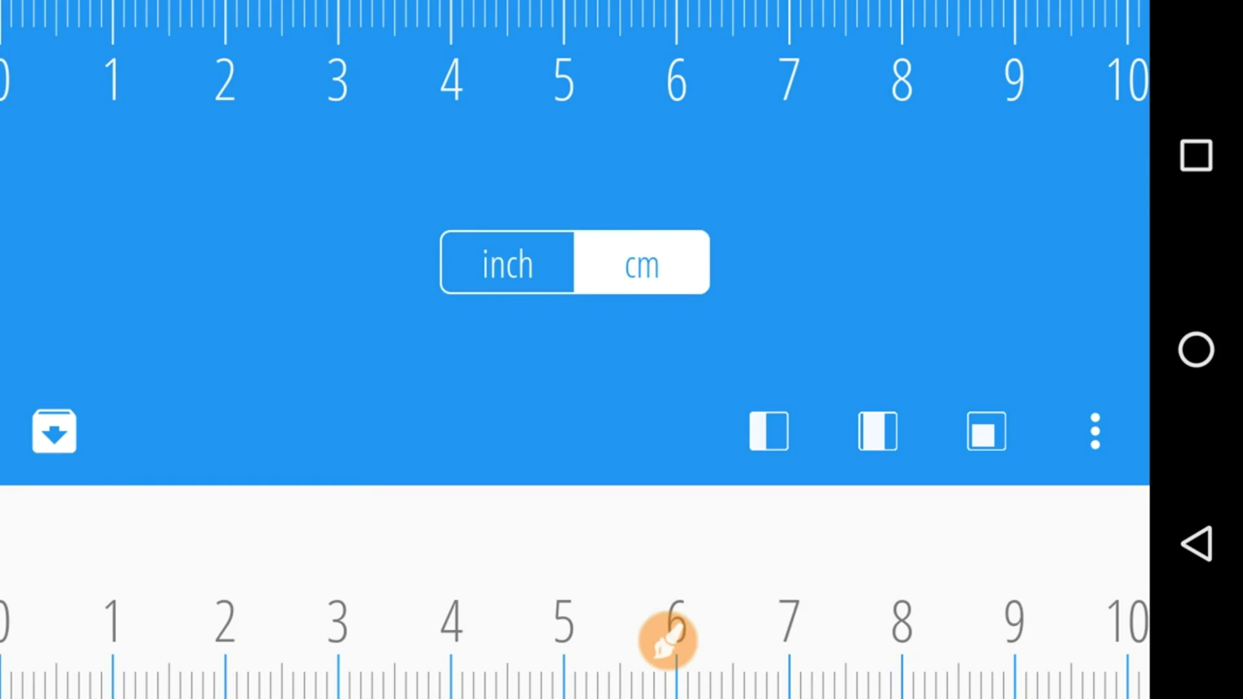
{"action": "left_click", "coordinate": [518, 259]}
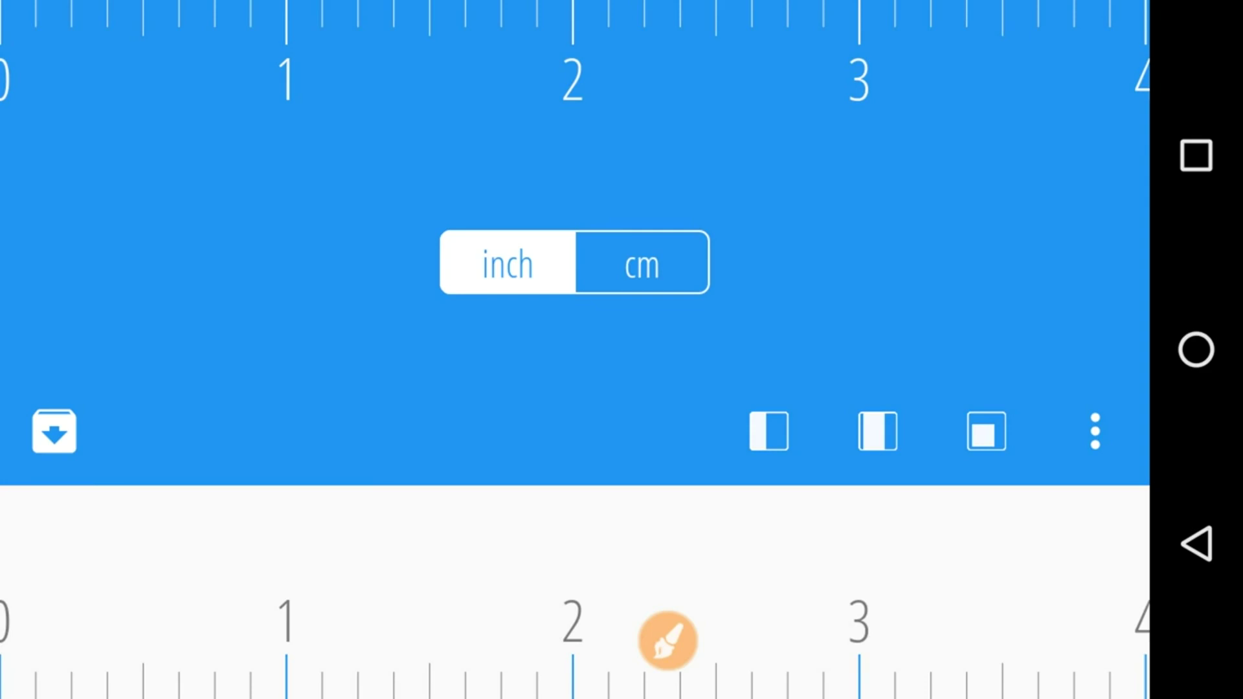
{"action": "left_click", "coordinate": [515, 264]}
- Mark up the measuring layout options with on-screen annotations, then clear them
{"action": "left_click", "coordinate": [667, 639]}
{"action": "mouse_move", "coordinate": [719, 352]}
{"action": "left_mouse_down"}
{"action": "mouse_move", "coordinate": [758, 352]}
{"action": "mouse_move", "coordinate": [812, 322]}
{"action": "left_mouse_up"}
{"action": "mouse_move", "coordinate": [850, 363]}
{"action": "left_mouse_down"}
{"action": "mouse_move", "coordinate": [930, 332]}
{"action": "mouse_move", "coordinate": [1054, 326]}
{"action": "left_mouse_up"}
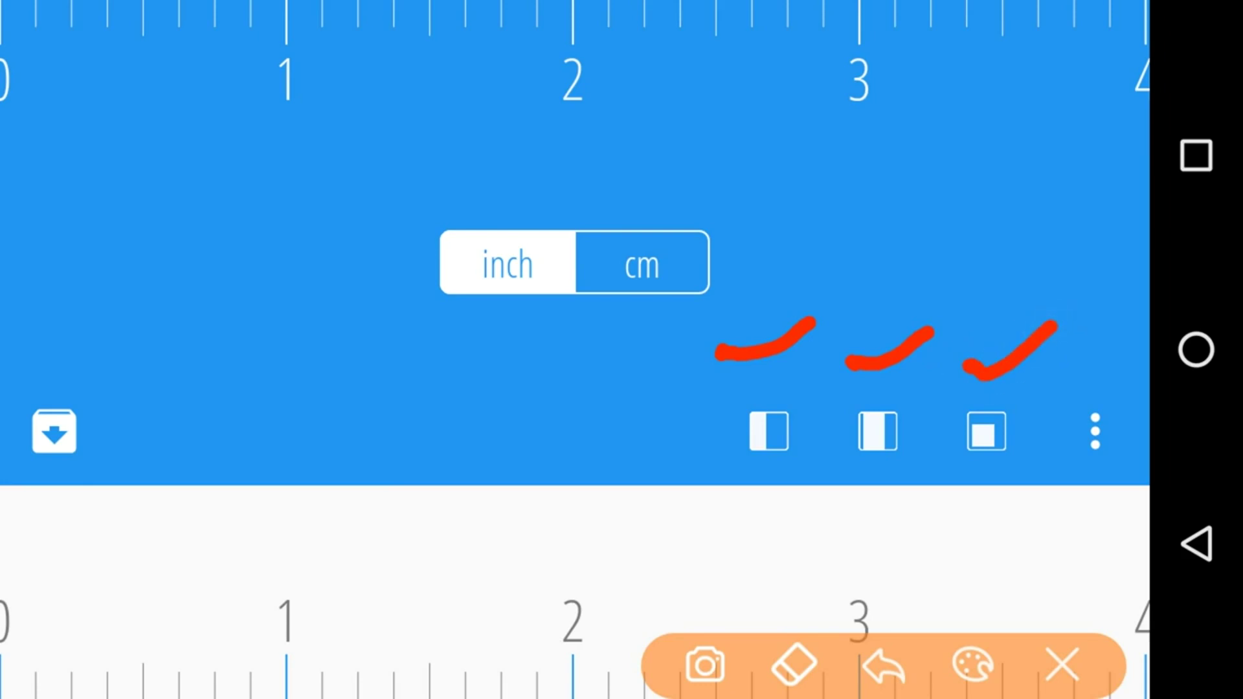
{"action": "left_click", "coordinate": [1062, 665]}
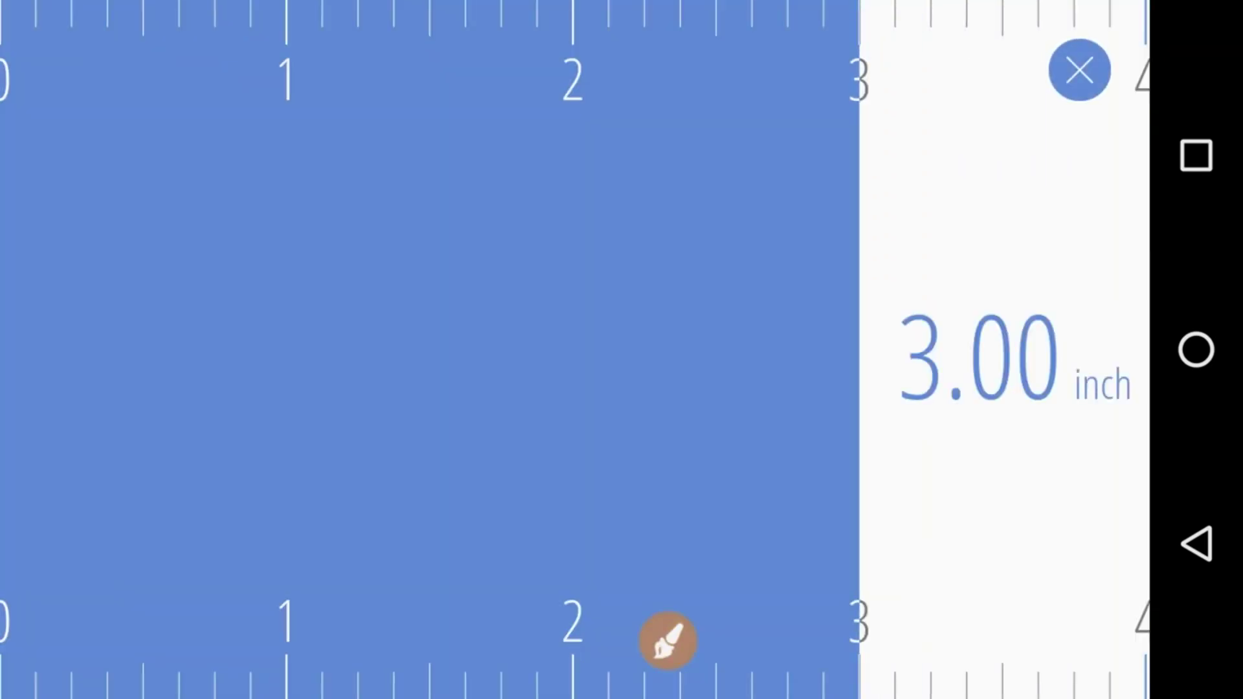
{"action": "mouse_move", "coordinate": [762, 361]}
{"action": "left_mouse_down"}
{"action": "mouse_move", "coordinate": [774, 376]}
{"action": "mouse_move", "coordinate": [938, 364]}
{"action": "mouse_move", "coordinate": [511, 397]}
{"action": "mouse_move", "coordinate": [755, 352]}
{"action": "mouse_move", "coordinate": [894, 349]}
{"action": "left_mouse_up"}
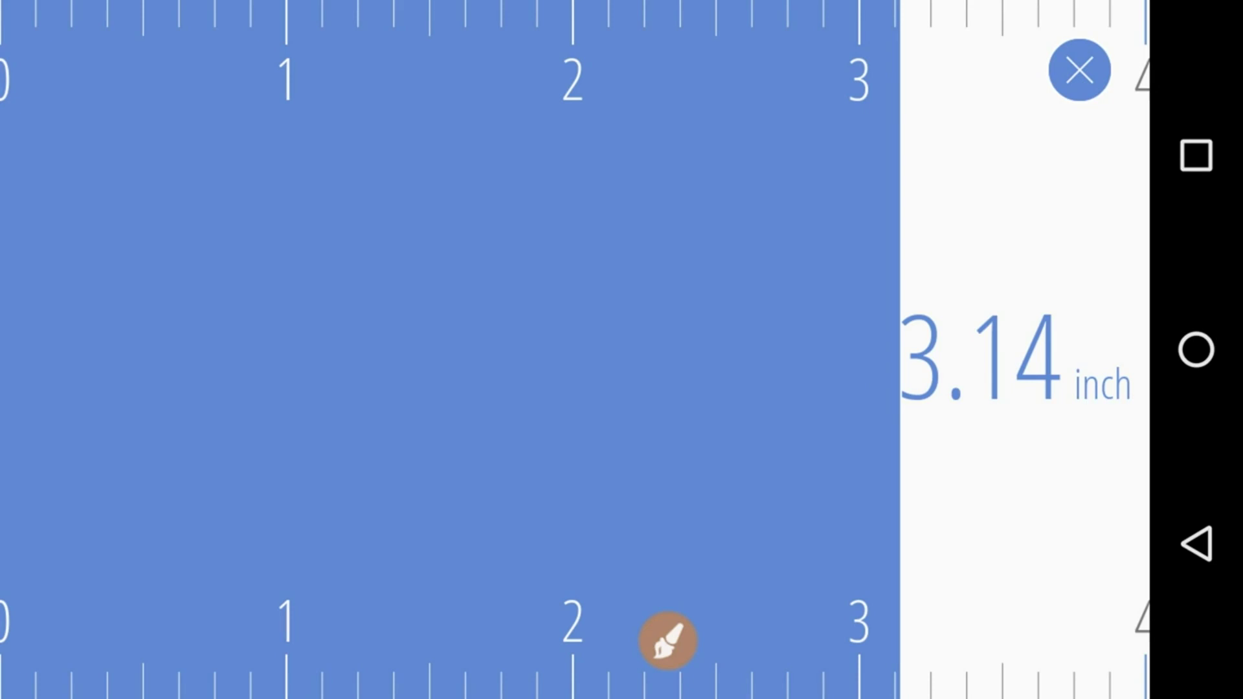
{"action": "mouse_move", "coordinate": [900, 441]}
{"action": "left_mouse_down"}
{"action": "mouse_move", "coordinate": [563, 475]}
{"action": "mouse_move", "coordinate": [605, 466]}
{"action": "left_mouse_up"}
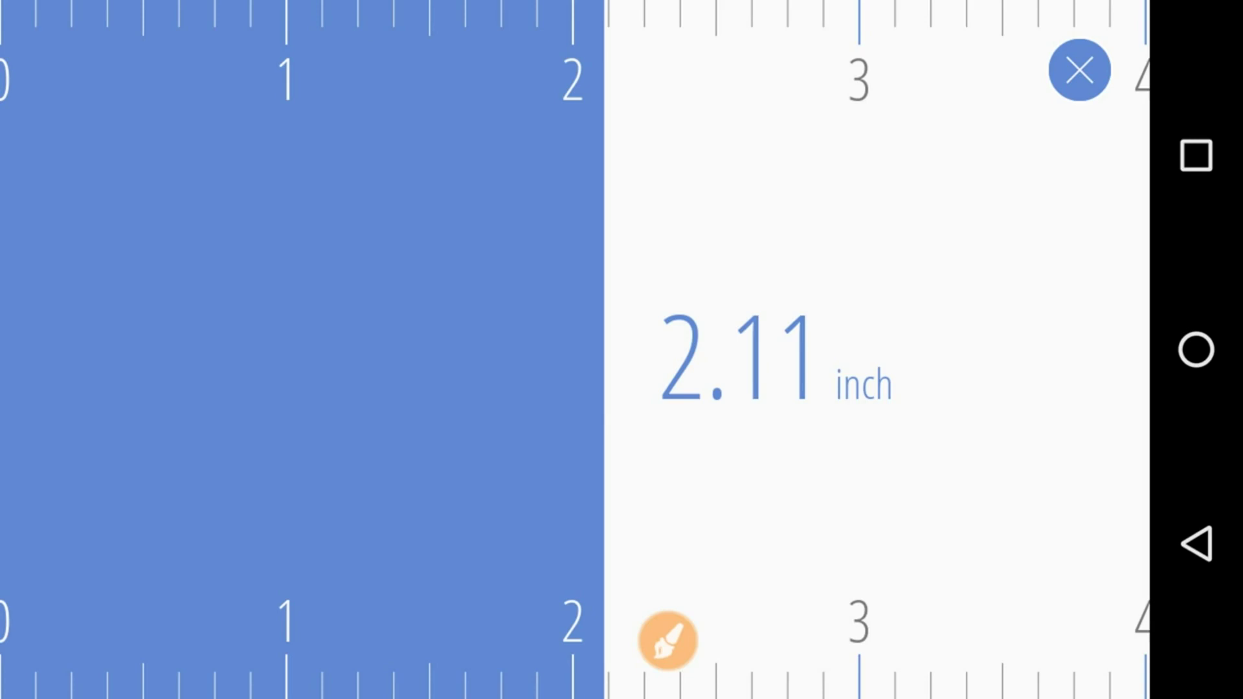
{"action": "mouse_move", "coordinate": [604, 399]}
{"action": "left_mouse_down"}
{"action": "mouse_move", "coordinate": [1055, 397]}
{"action": "mouse_move", "coordinate": [982, 435]}
{"action": "mouse_move", "coordinate": [858, 448]}
{"action": "mouse_move", "coordinate": [1004, 427]}
{"action": "mouse_move", "coordinate": [866, 445]}
{"action": "mouse_move", "coordinate": [885, 441]}
{"action": "left_mouse_up"}
{"action": "left_click", "coordinate": [668, 640]}
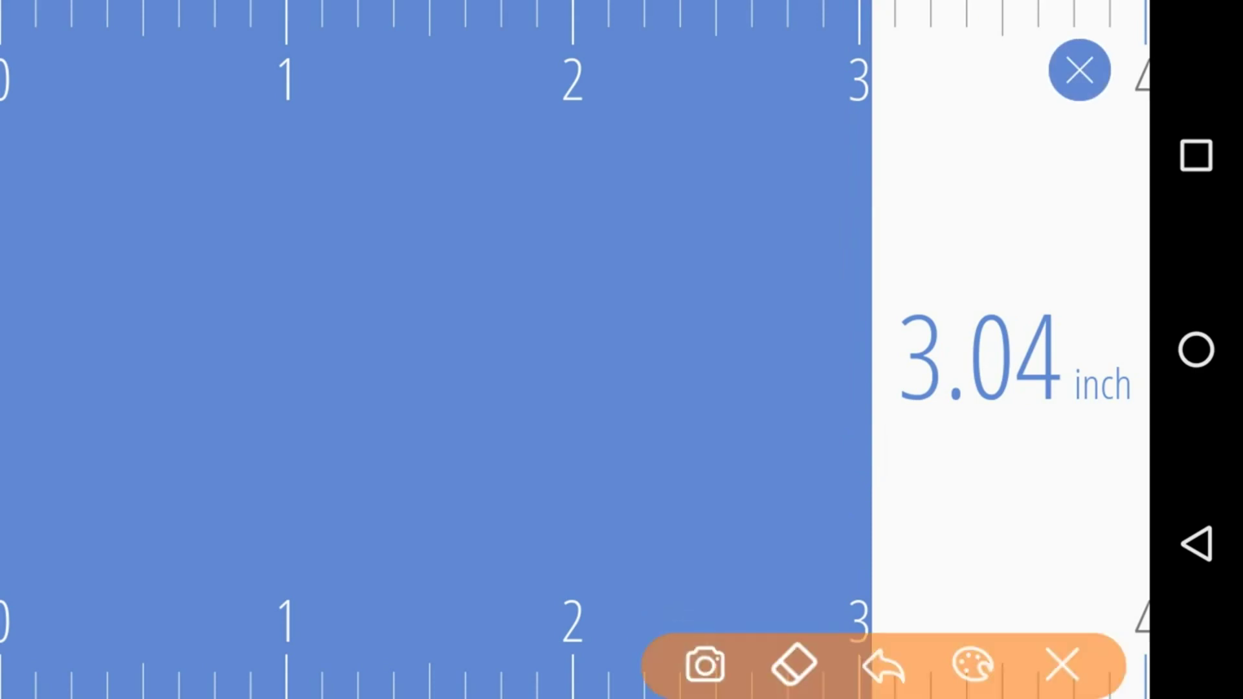
{"action": "left_click_drag", "start_coordinate": [739, 106], "coordinate": [860, 55]}
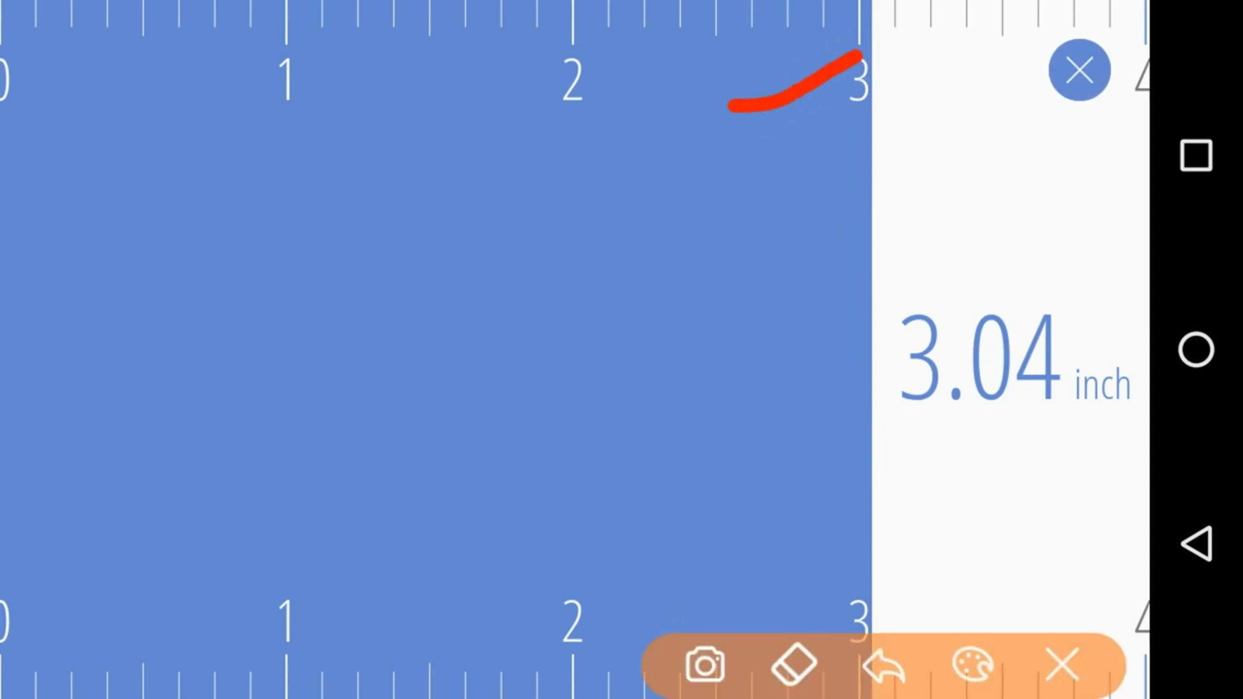
{"action": "mouse_move", "coordinate": [852, 400]}
{"action": "left_mouse_down"}
{"action": "mouse_move", "coordinate": [810, 400]}
{"action": "mouse_move", "coordinate": [822, 399]}
{"action": "left_mouse_up"}
{"action": "left_click", "coordinate": [1065, 663]}
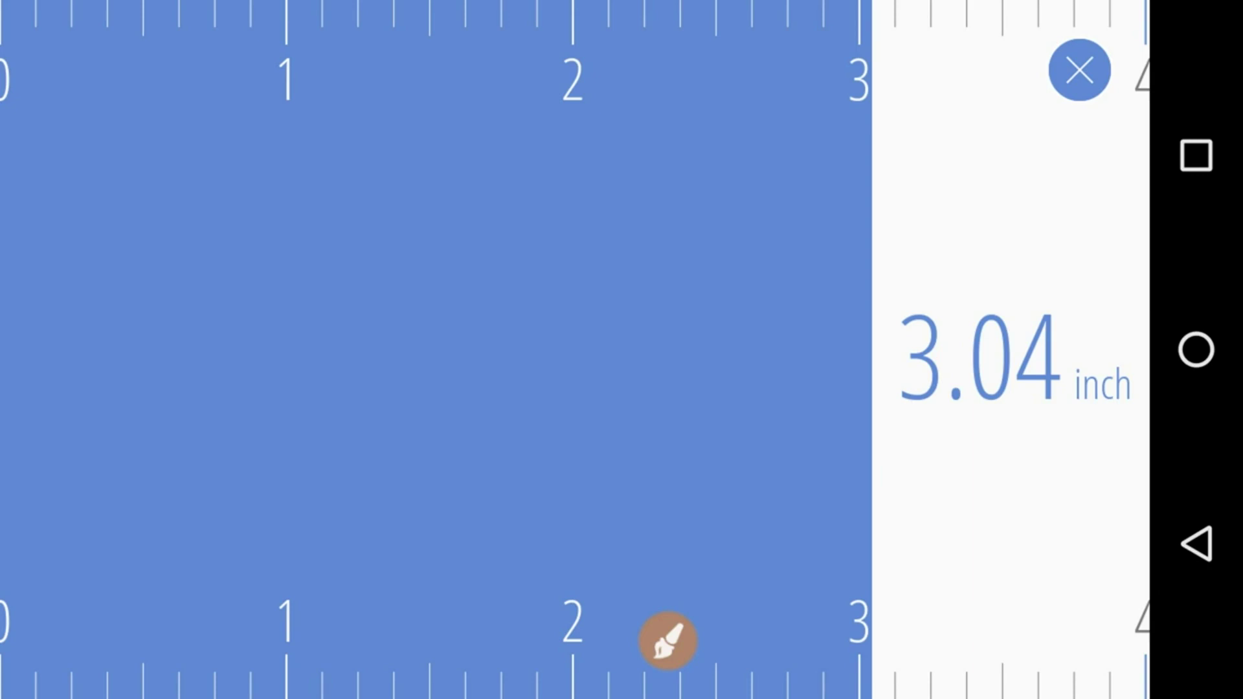
{"action": "left_click", "coordinate": [1079, 70]}
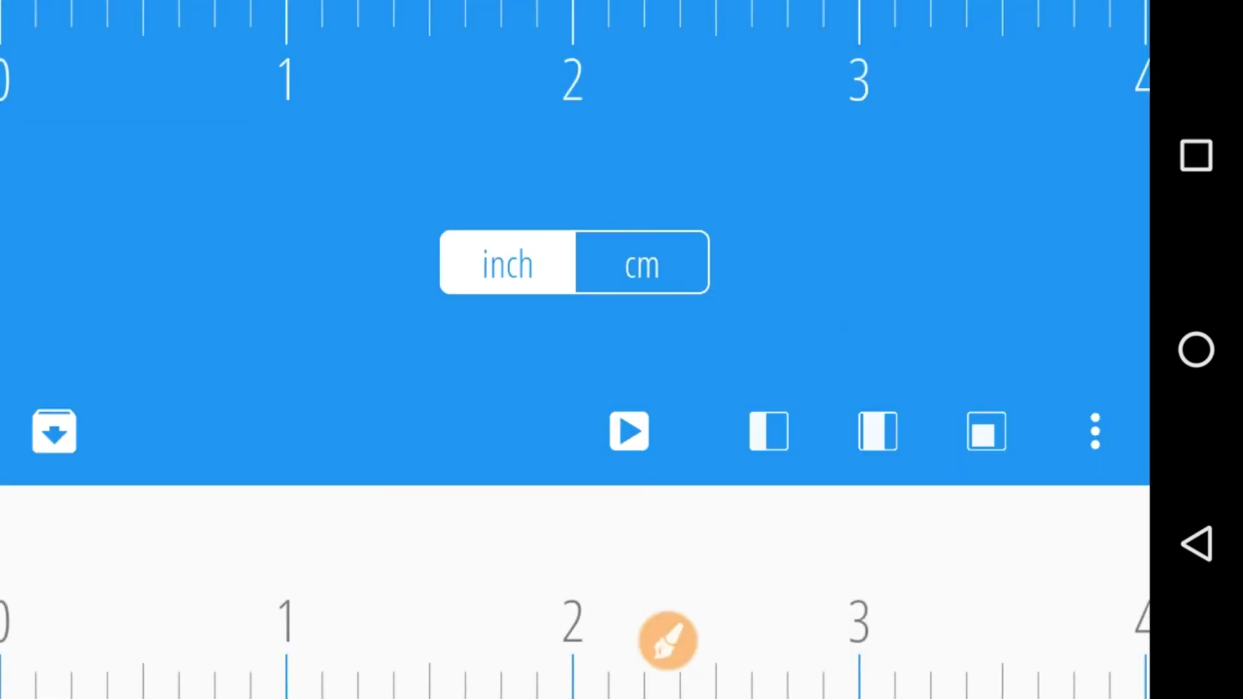
{"action": "left_click", "coordinate": [668, 640]}
{"action": "left_click_drag", "start_coordinate": [841, 350], "coordinate": [947, 285]}
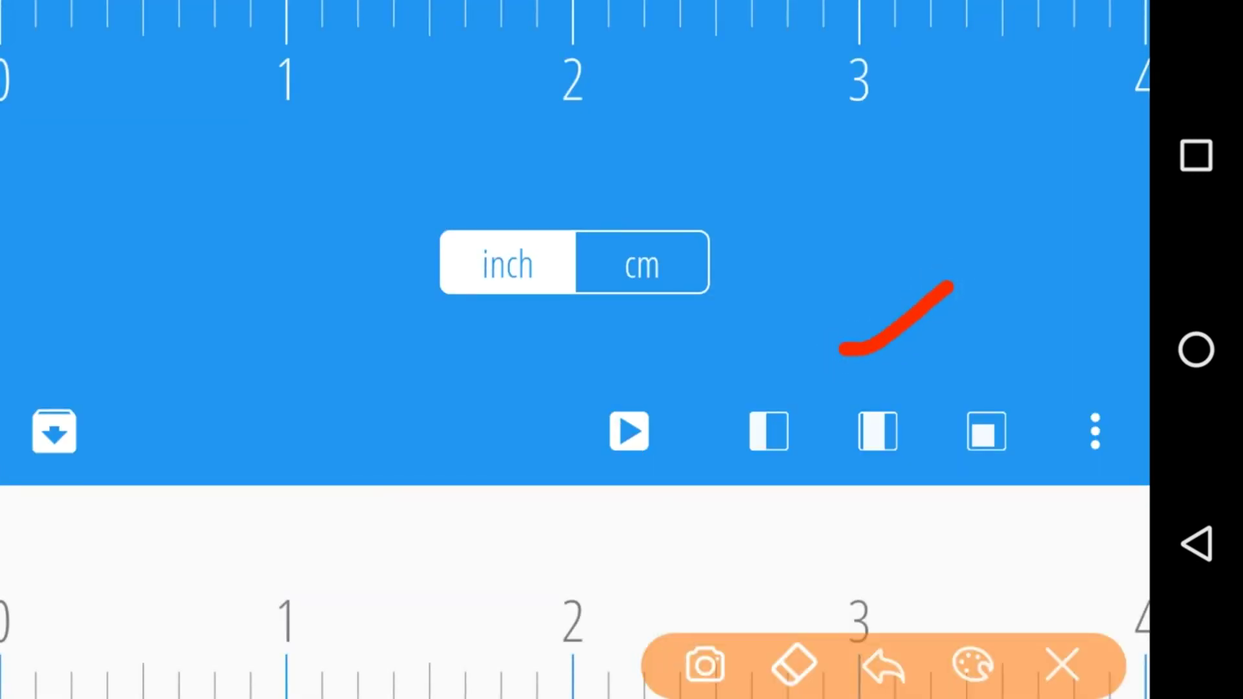
{"action": "left_click", "coordinate": [1061, 665]}
{"action": "left_click", "coordinate": [877, 431]}
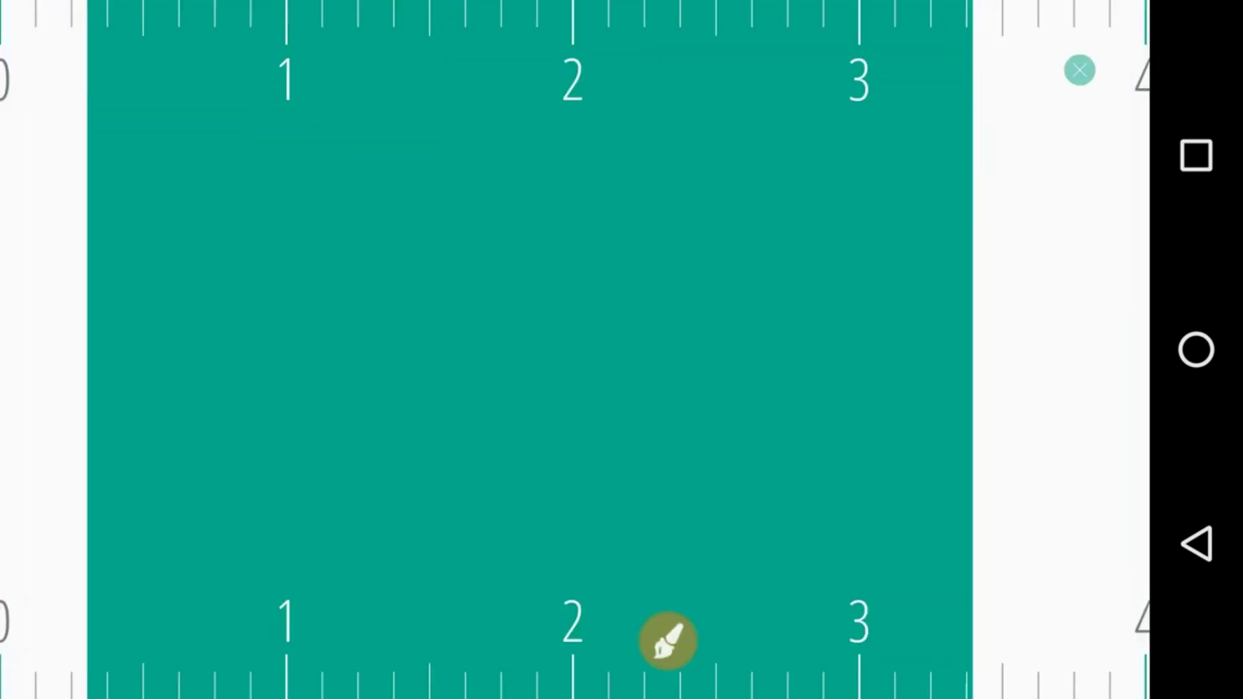
{"action": "left_click_drag", "start_coordinate": [867, 363], "coordinate": [911, 379]}
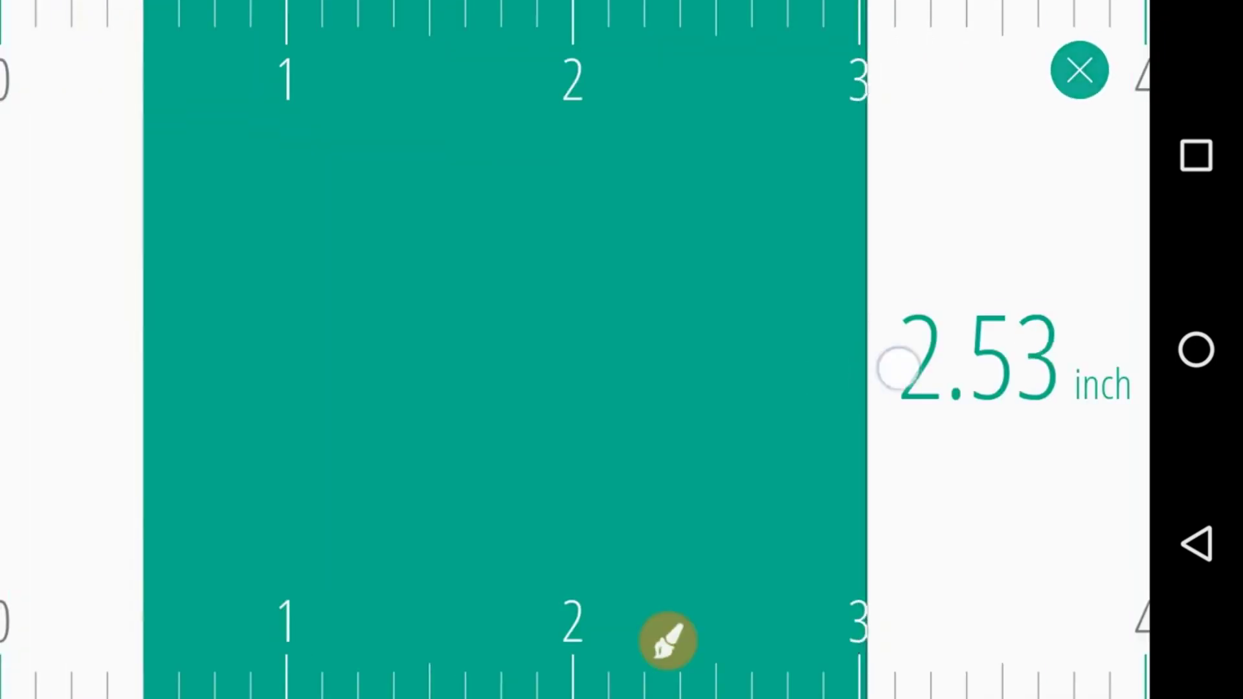
{"action": "mouse_move", "coordinate": [168, 405]}
{"action": "left_mouse_down"}
{"action": "mouse_move", "coordinate": [308, 407]}
{"action": "mouse_move", "coordinate": [249, 398]}
{"action": "left_mouse_up"}
{"action": "left_click_drag", "start_coordinate": [911, 379], "coordinate": [962, 387]}
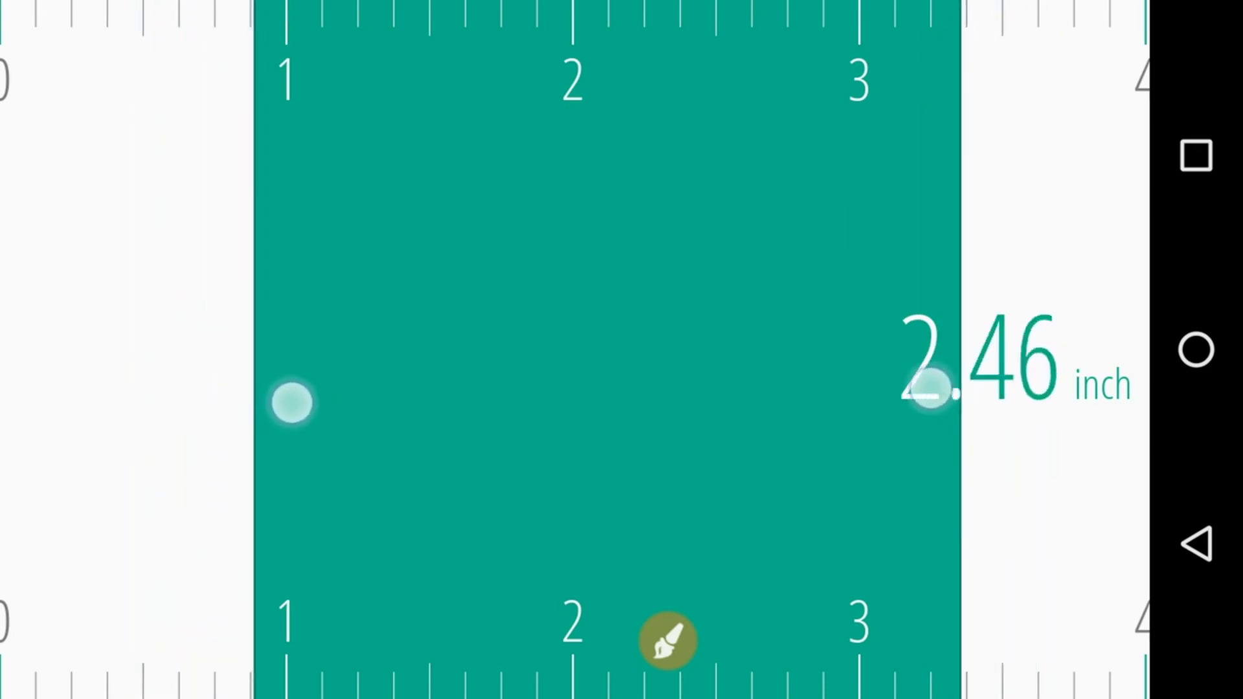
{"action": "left_click_drag", "start_coordinate": [250, 397], "coordinate": [322, 403]}
{"action": "left_click_drag", "start_coordinate": [962, 387], "coordinate": [891, 388]}
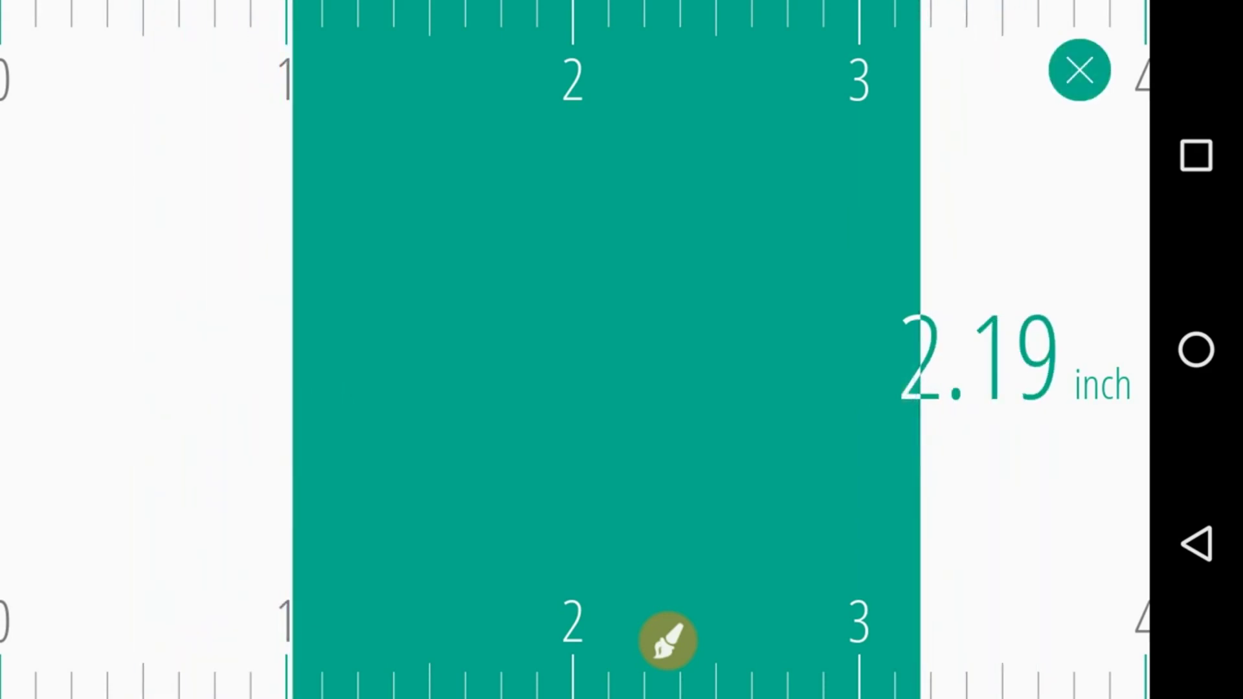
{"action": "left_click", "coordinate": [668, 641]}
{"action": "left_click_drag", "start_coordinate": [864, 27], "coordinate": [1049, 3]}
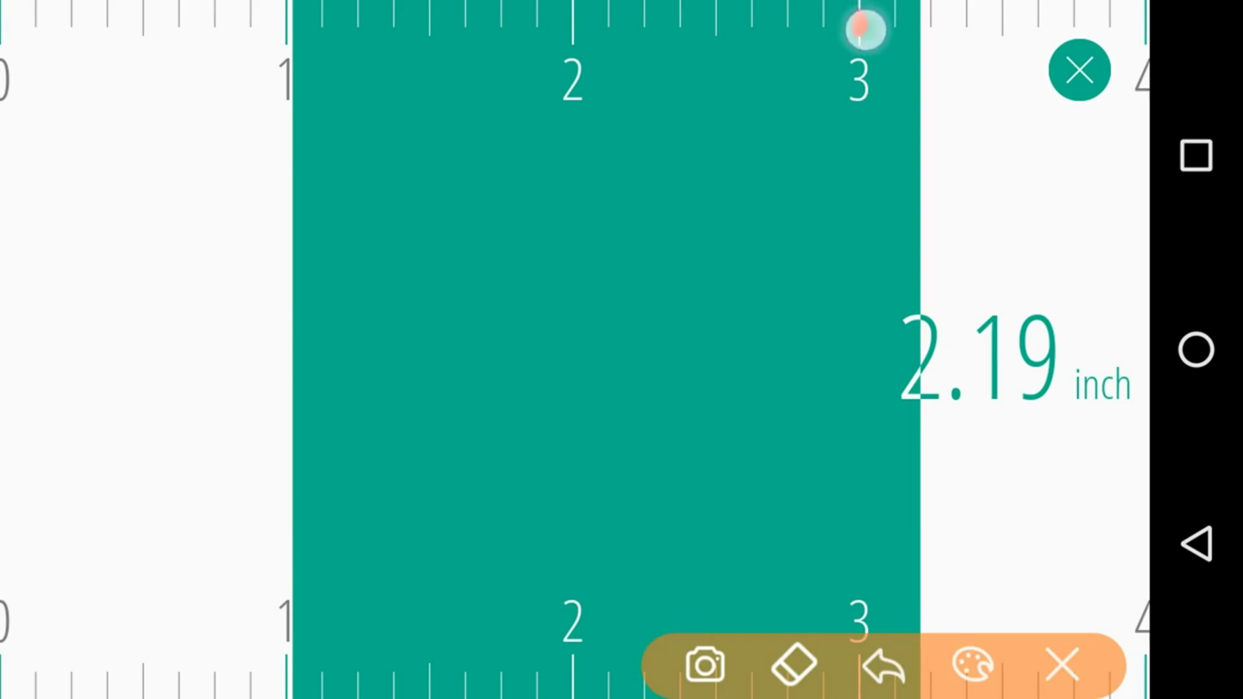
{"action": "left_click_drag", "start_coordinate": [280, 3], "coordinate": [305, 103]}
{"action": "left_click_drag", "start_coordinate": [909, 83], "coordinate": [929, 161]}
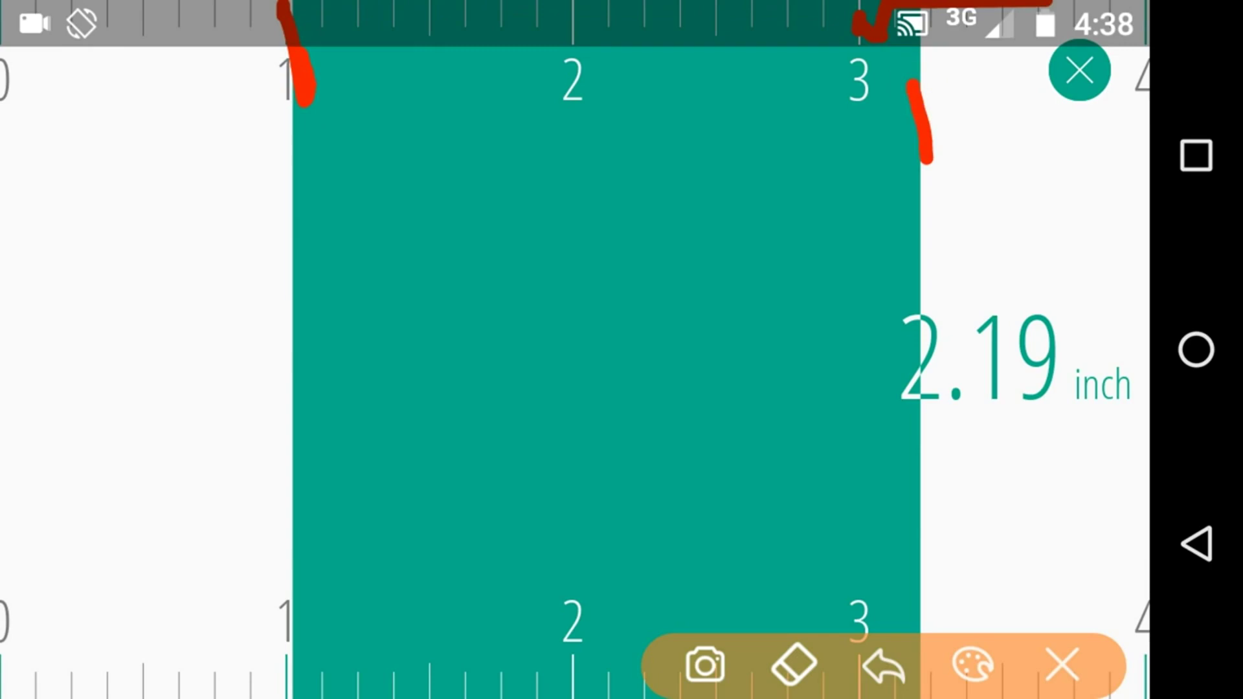
{"action": "left_click", "coordinate": [1062, 664]}
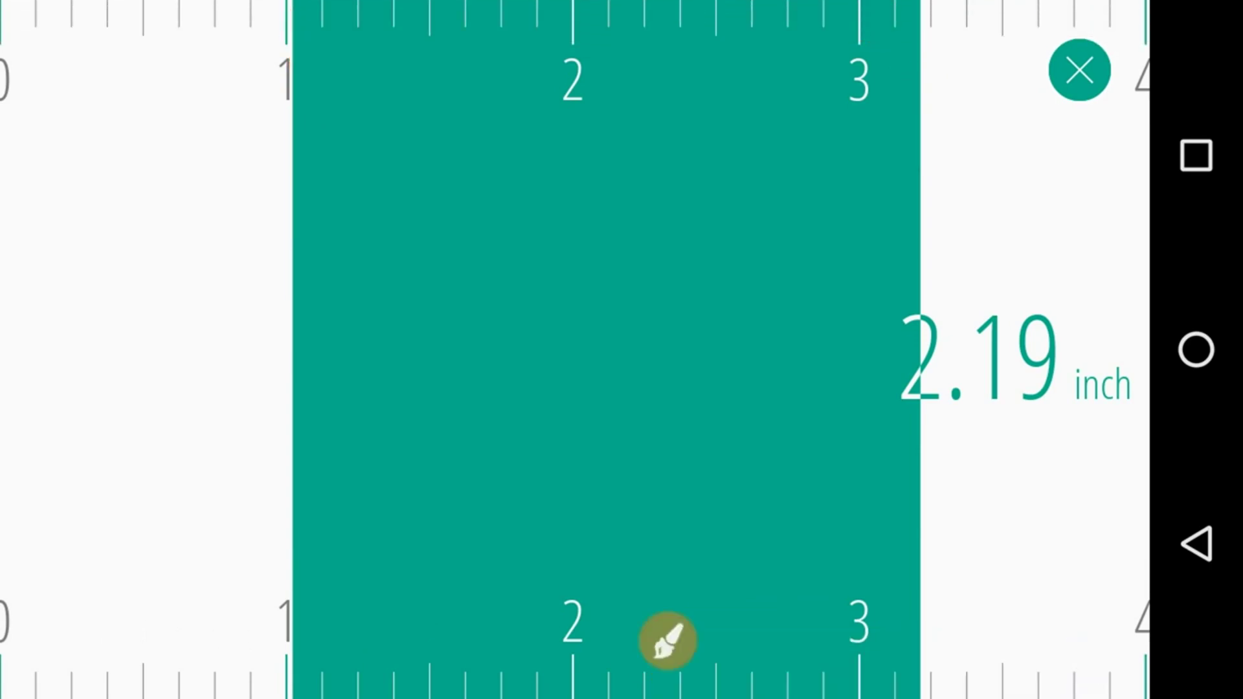
{"action": "mouse_move", "coordinate": [920, 388]}
{"action": "left_mouse_down"}
{"action": "mouse_move", "coordinate": [1023, 388]}
{"action": "mouse_move", "coordinate": [912, 408]}
{"action": "mouse_move", "coordinate": [987, 393]}
{"action": "left_mouse_up"}
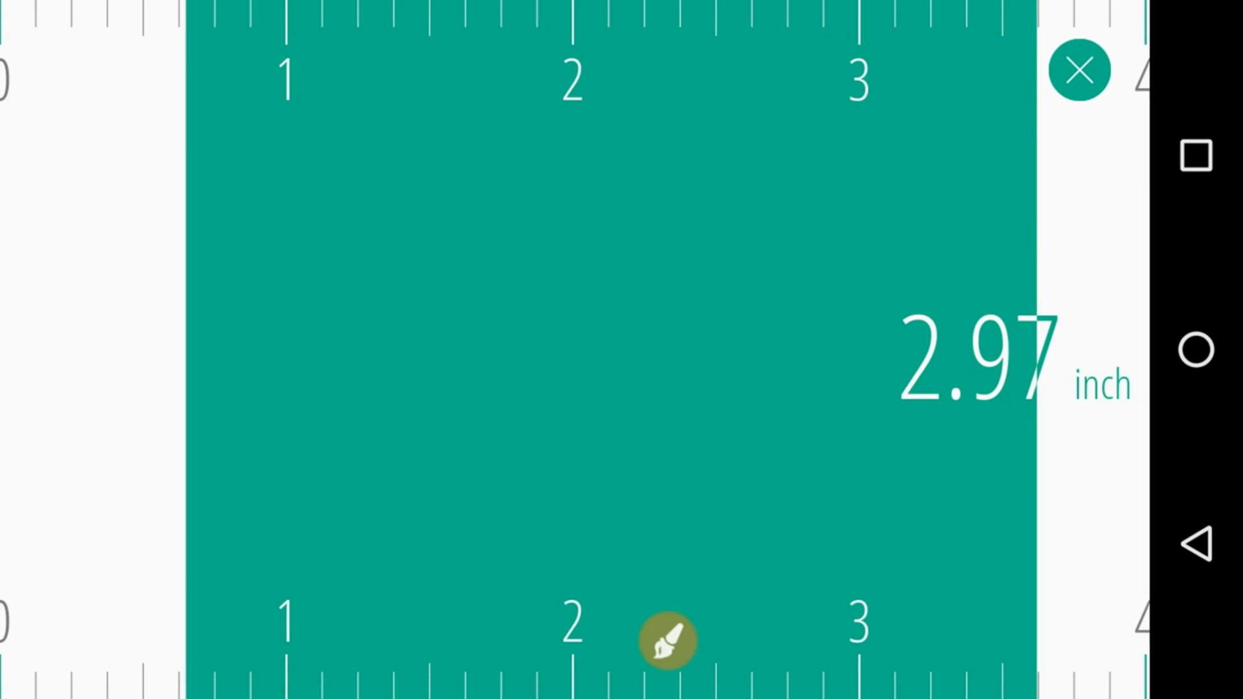
{"action": "mouse_move", "coordinate": [1029, 415]}
{"action": "left_mouse_down"}
{"action": "mouse_move", "coordinate": [891, 419]}
{"action": "mouse_move", "coordinate": [976, 397]}
{"action": "left_mouse_up"}
{"action": "left_click", "coordinate": [1079, 70]}
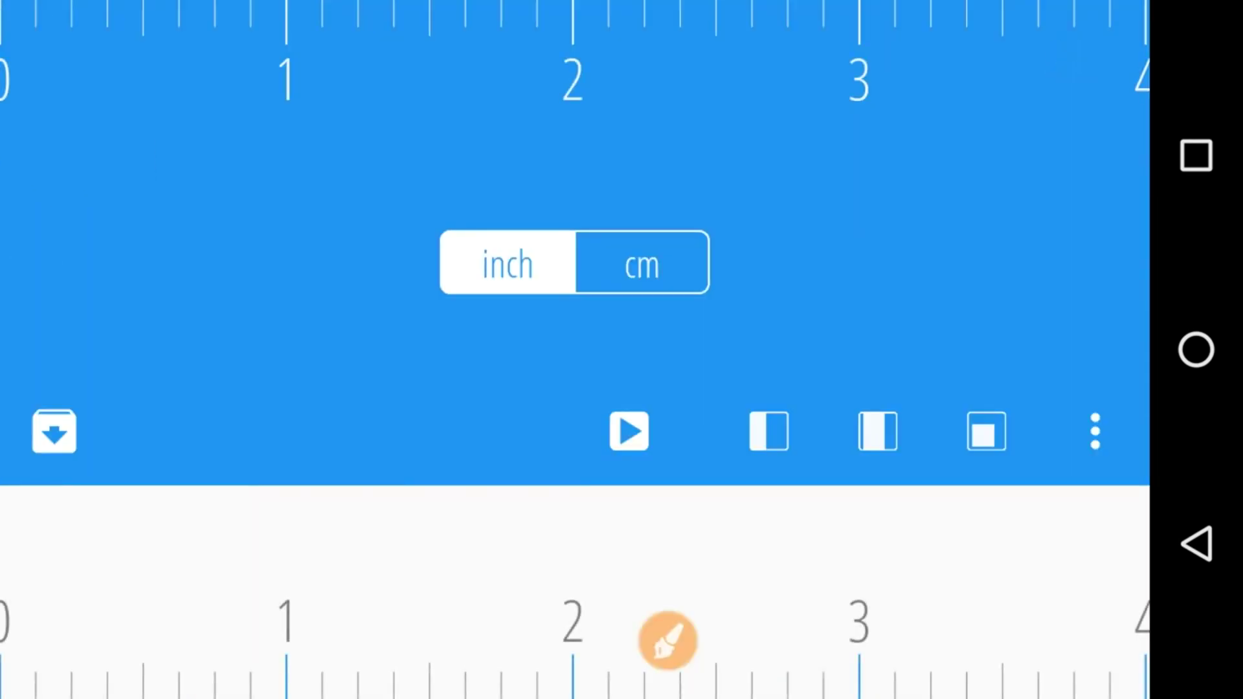
- Point out the area layout and switch to rectangle width-and-height measuring
{"action": "left_click", "coordinate": [667, 641]}
{"action": "left_click_drag", "start_coordinate": [957, 382], "coordinate": [1024, 347]}
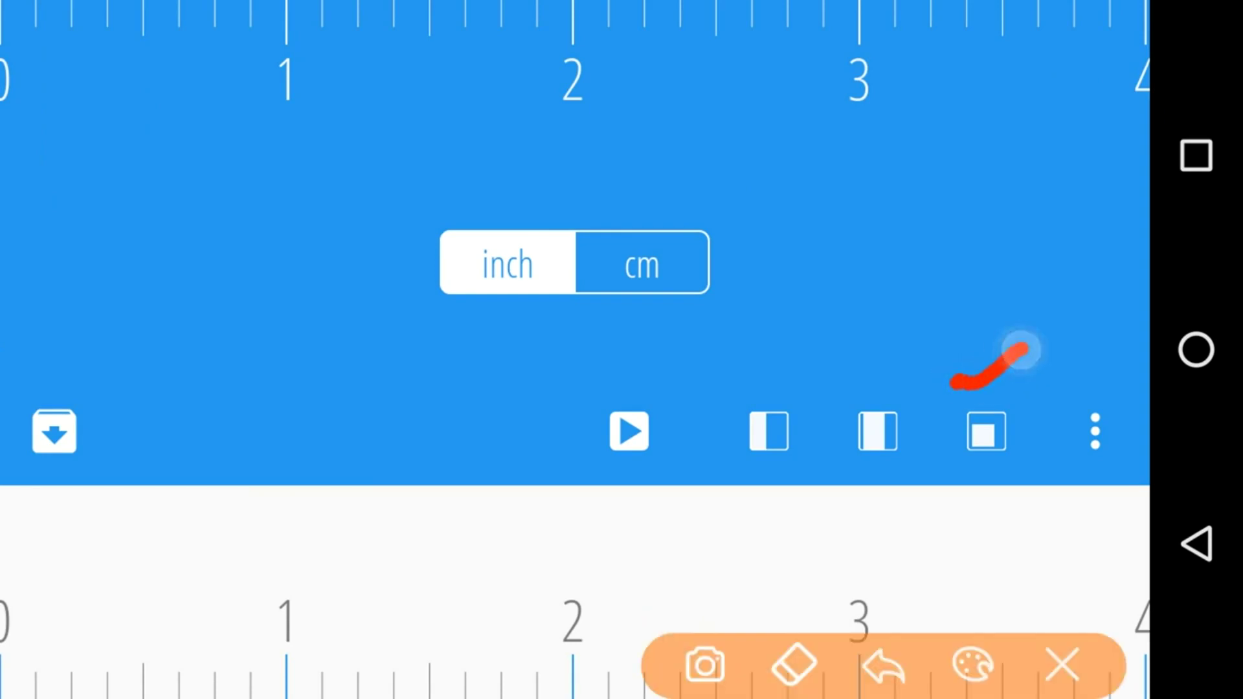
{"action": "left_click", "coordinate": [1062, 665]}
{"action": "left_click", "coordinate": [986, 431]}
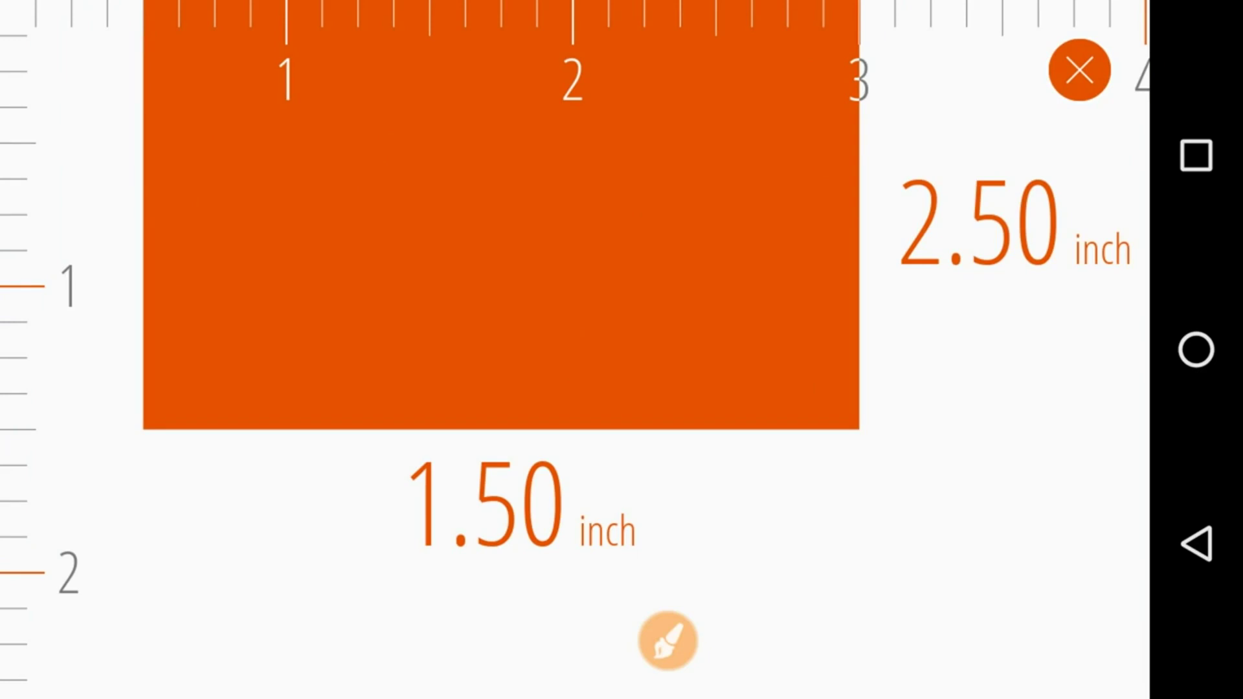
- Drag the rectangle's edges to resize it, ending about 3.35 inches wide
{"action": "mouse_move", "coordinate": [916, 255]}
{"action": "left_mouse_down"}
{"action": "mouse_move", "coordinate": [917, 277]}
{"action": "mouse_move", "coordinate": [1005, 247]}
{"action": "left_mouse_up"}
{"action": "mouse_move", "coordinate": [858, 349]}
{"action": "left_mouse_down"}
{"action": "mouse_move", "coordinate": [857, 473]}
{"action": "mouse_move", "coordinate": [896, 283]}
{"action": "mouse_move", "coordinate": [866, 466]}
{"action": "mouse_move", "coordinate": [871, 355]}
{"action": "mouse_move", "coordinate": [861, 452]}
{"action": "left_mouse_up"}
{"action": "left_click_drag", "start_coordinate": [1016, 341], "coordinate": [1043, 341]}
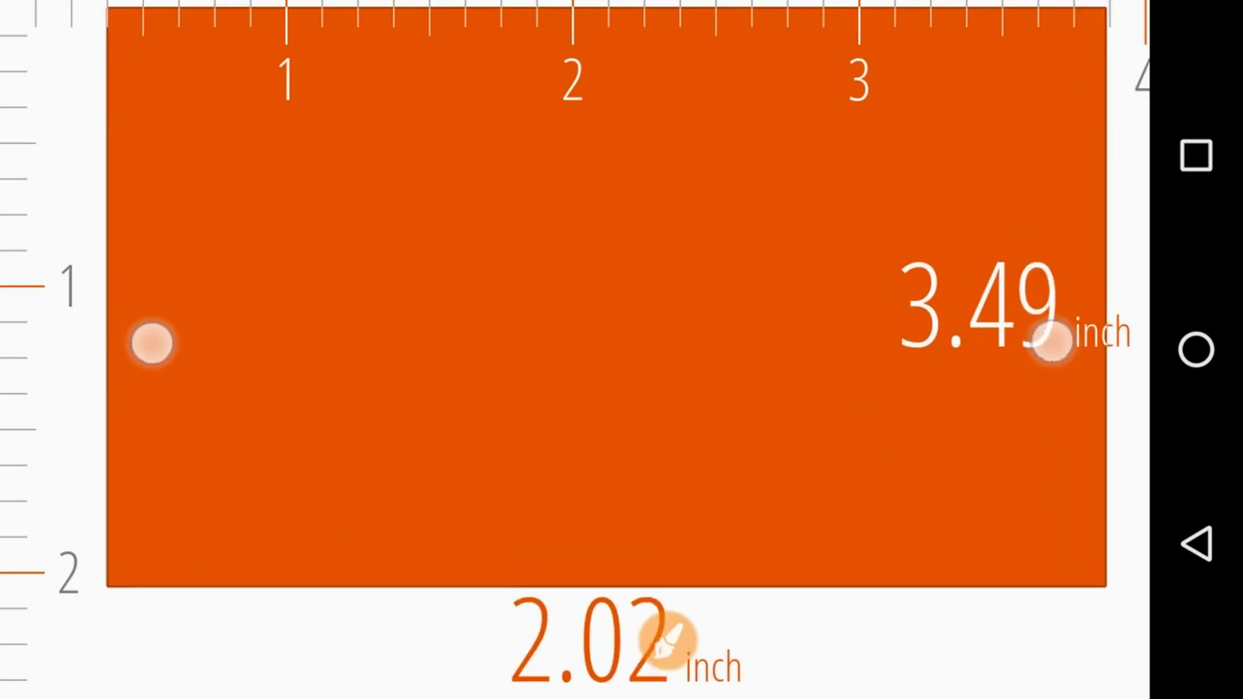
{"action": "mouse_move", "coordinate": [152, 342]}
{"action": "left_mouse_down"}
{"action": "mouse_move", "coordinate": [146, 277]}
{"action": "mouse_move", "coordinate": [211, 292]}
{"action": "left_mouse_up"}
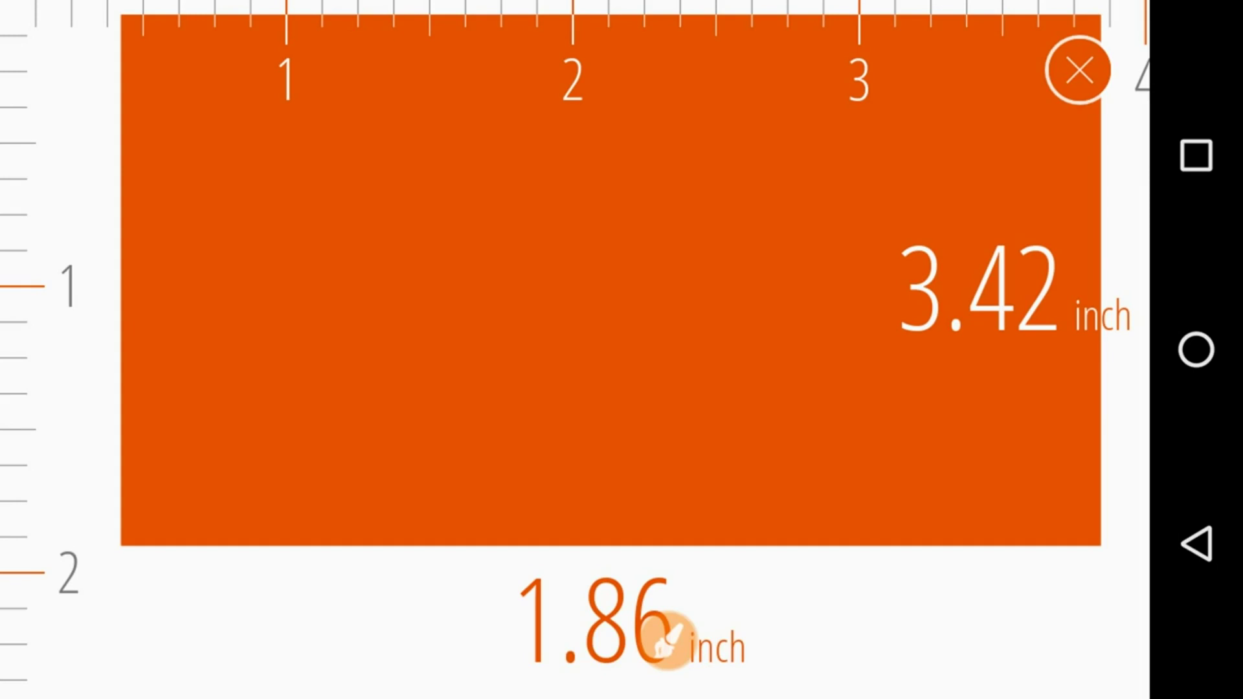
{"action": "mouse_move", "coordinate": [721, 270]}
{"action": "left_mouse_down"}
{"action": "mouse_move", "coordinate": [721, 328]}
{"action": "mouse_move", "coordinate": [722, 299]}
{"action": "left_mouse_up"}
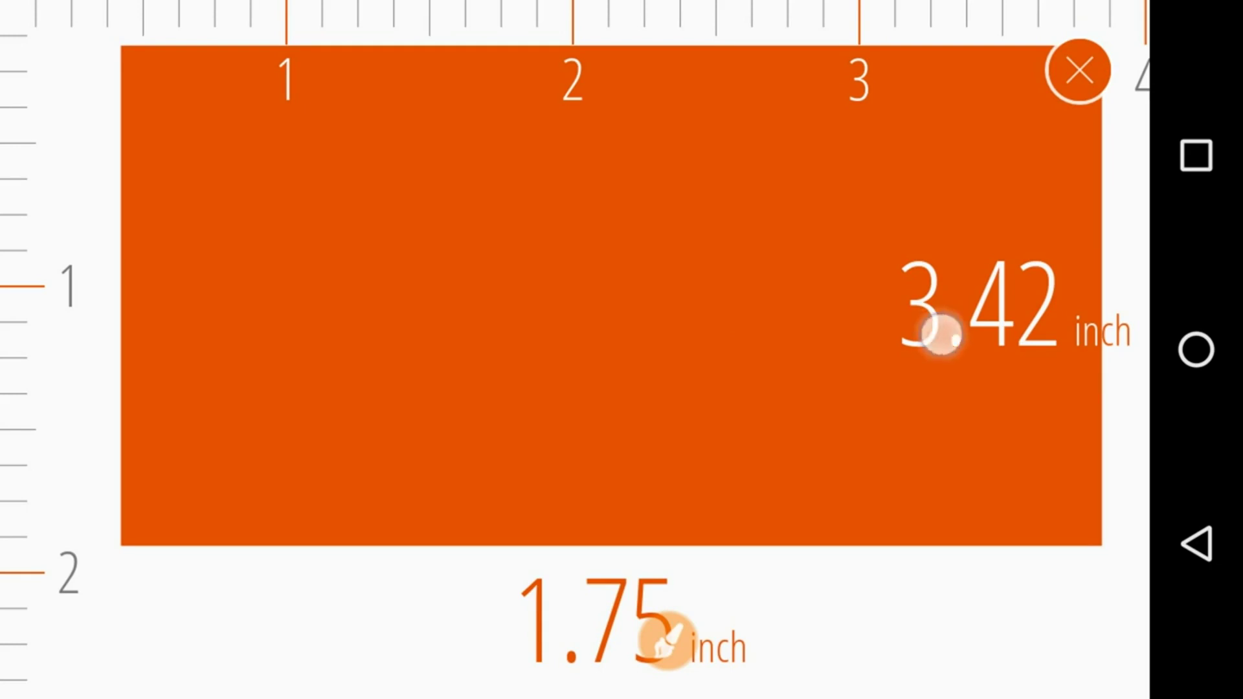
{"action": "mouse_move", "coordinate": [937, 332]}
{"action": "left_mouse_down"}
{"action": "mouse_move", "coordinate": [979, 330]}
{"action": "mouse_move", "coordinate": [882, 336]}
{"action": "mouse_move", "coordinate": [851, 352]}
{"action": "mouse_move", "coordinate": [852, 416]}
{"action": "mouse_move", "coordinate": [865, 363]}
{"action": "mouse_move", "coordinate": [985, 314]}
{"action": "mouse_move", "coordinate": [977, 327]}
{"action": "mouse_move", "coordinate": [933, 333]}
{"action": "left_mouse_up"}
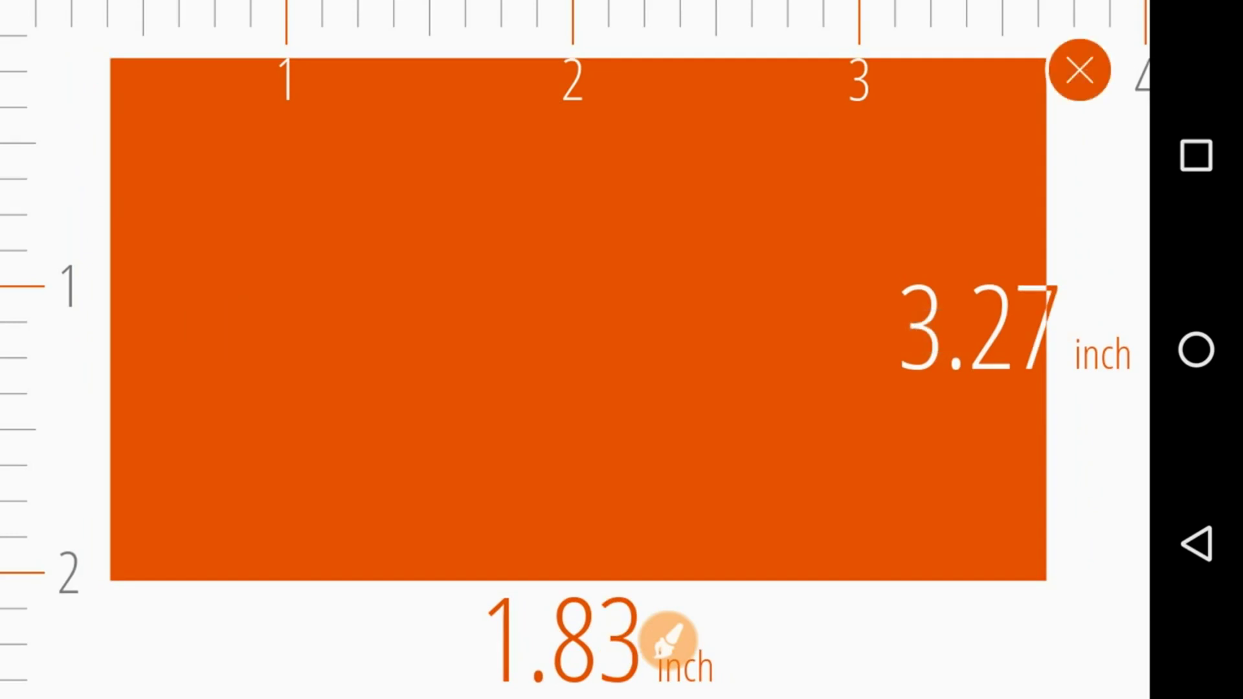
- Underline the width reading, shrink the rectangle to about 2.13 by 0.5 inch, and close it
{"action": "left_click", "coordinate": [668, 639]}
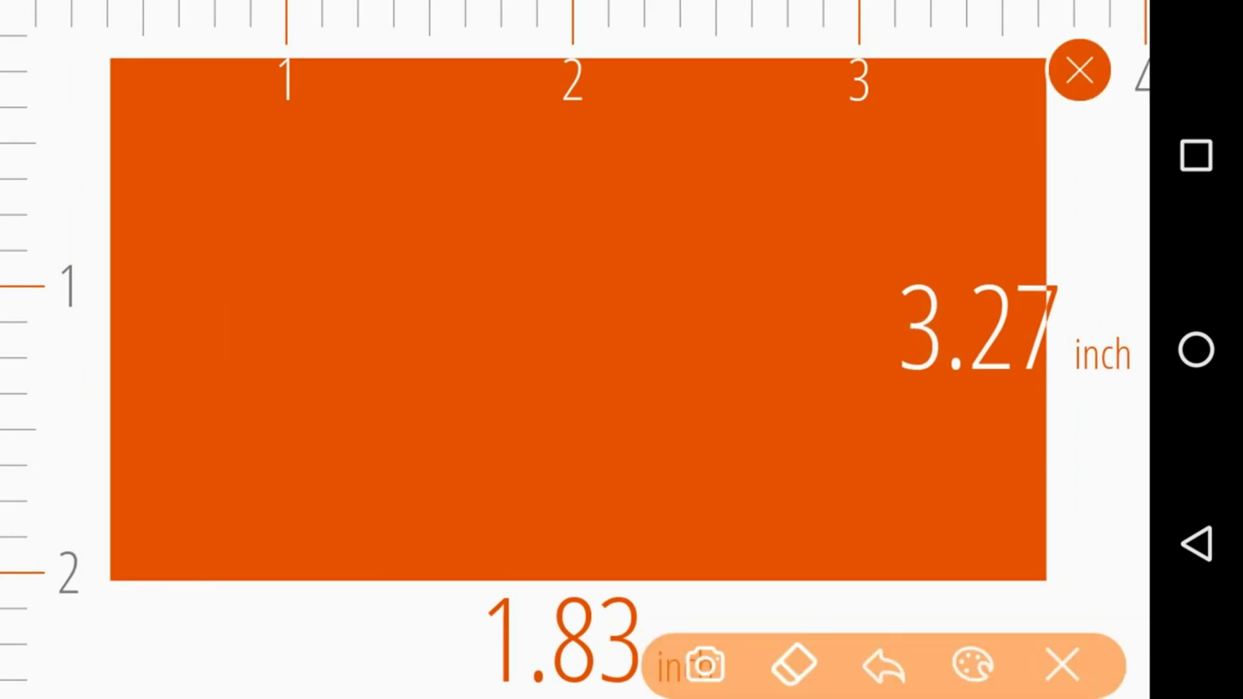
{"action": "left_click_drag", "start_coordinate": [1000, 420], "coordinate": [901, 435]}
{"action": "left_click", "coordinate": [1062, 666]}
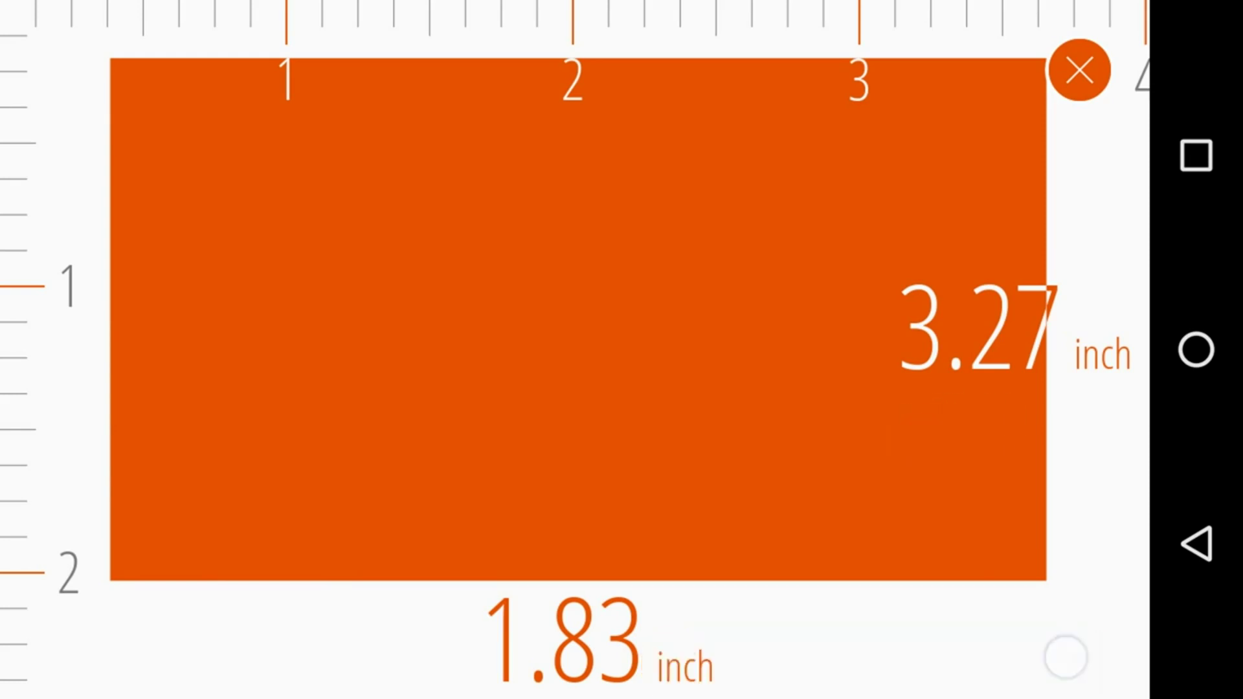
{"action": "mouse_move", "coordinate": [991, 201]}
{"action": "left_mouse_down"}
{"action": "mouse_move", "coordinate": [708, 247]}
{"action": "mouse_move", "coordinate": [1101, 247]}
{"action": "left_mouse_up"}
{"action": "mouse_move", "coordinate": [900, 483]}
{"action": "left_mouse_down"}
{"action": "mouse_move", "coordinate": [923, 214]}
{"action": "mouse_move", "coordinate": [874, 494]}
{"action": "left_mouse_up"}
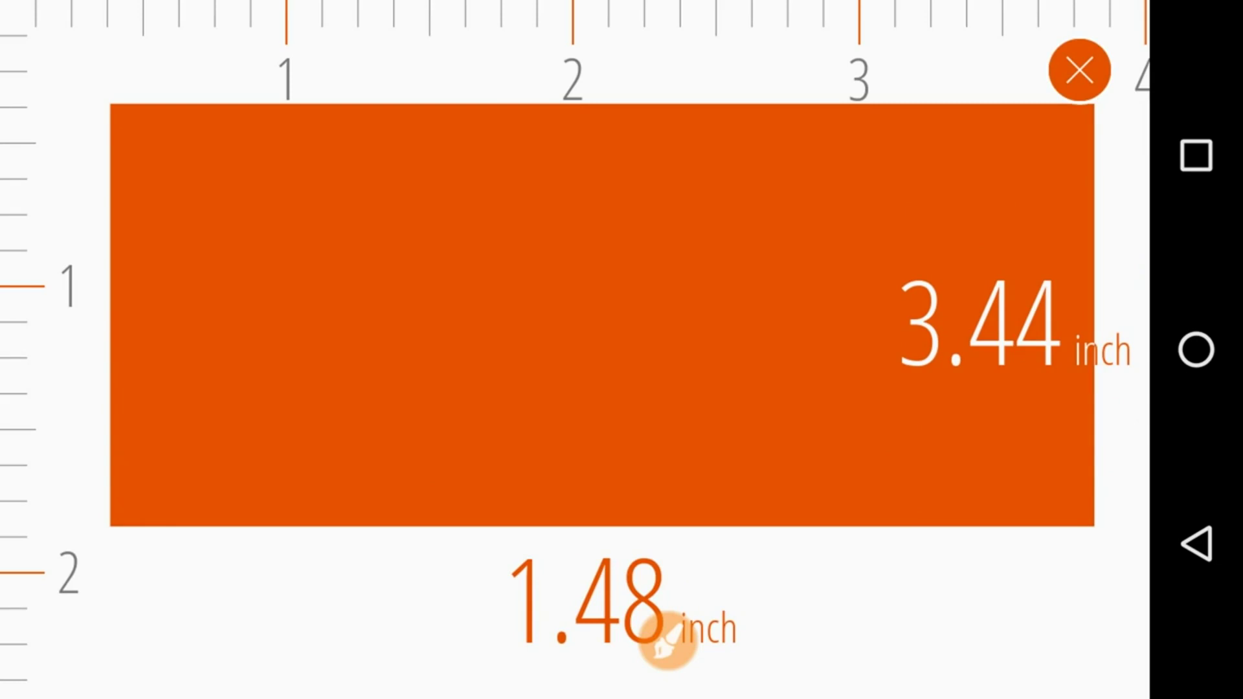
{"action": "left_click", "coordinate": [1079, 70]}
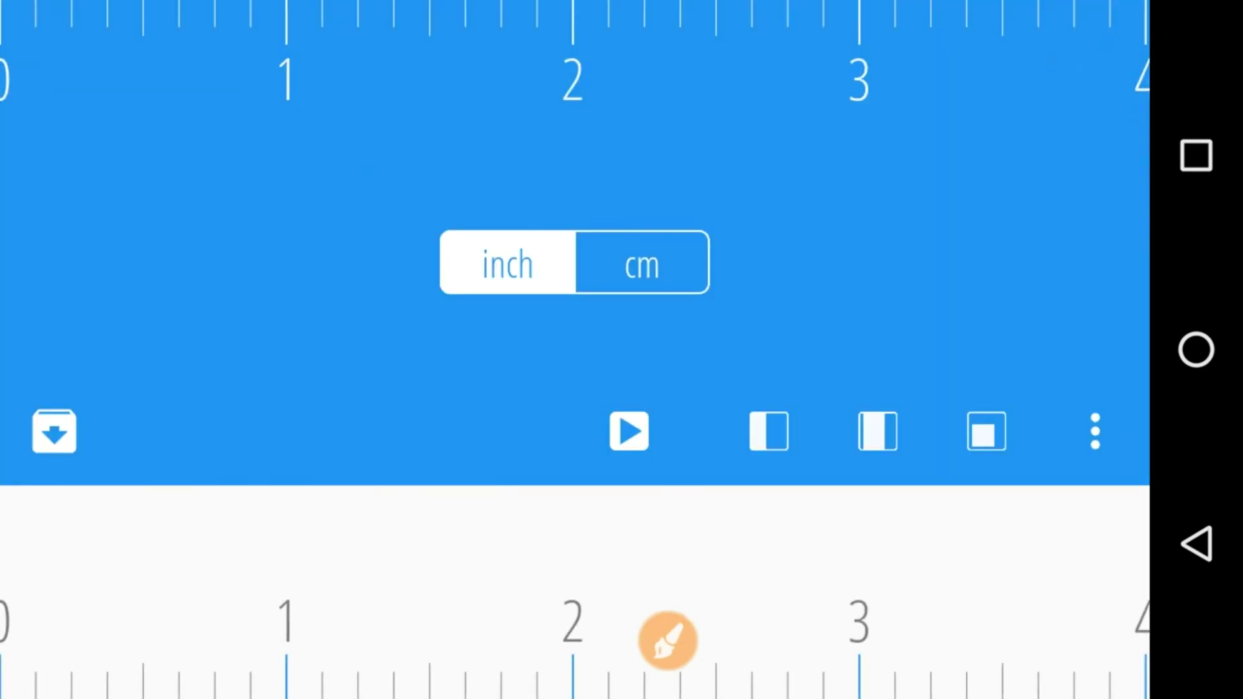
- Switch both rulers to centimetres, briefly marking the cm choice with an annotation
{"action": "left_click", "coordinate": [641, 262]}
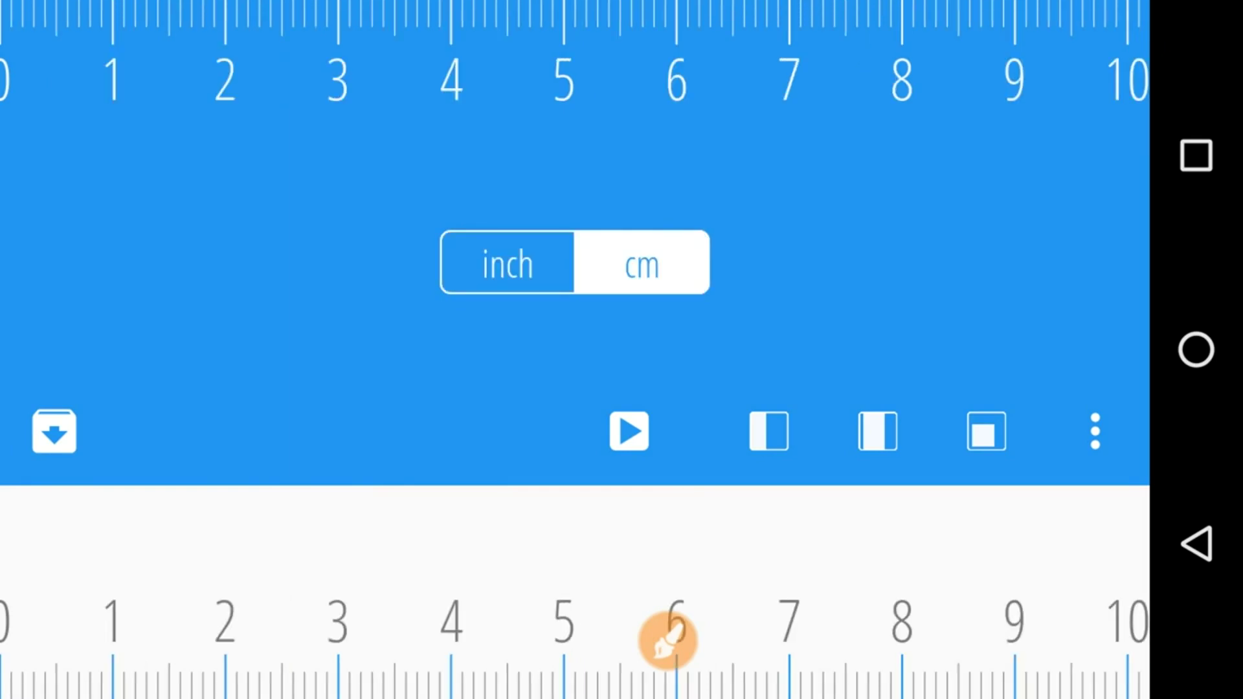
{"action": "left_click", "coordinate": [667, 639]}
{"action": "mouse_move", "coordinate": [696, 186]}
{"action": "left_mouse_down"}
{"action": "mouse_move", "coordinate": [725, 217]}
{"action": "mouse_move", "coordinate": [812, 175]}
{"action": "left_mouse_up"}
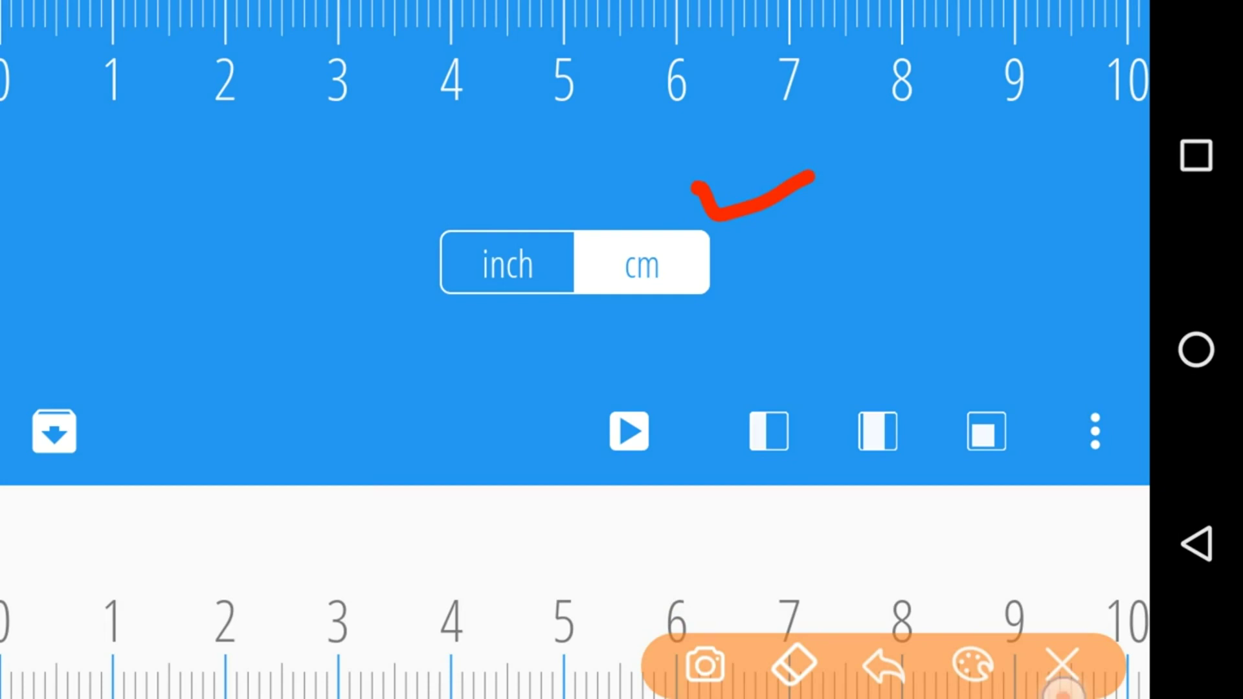
{"action": "left_click", "coordinate": [1063, 665]}
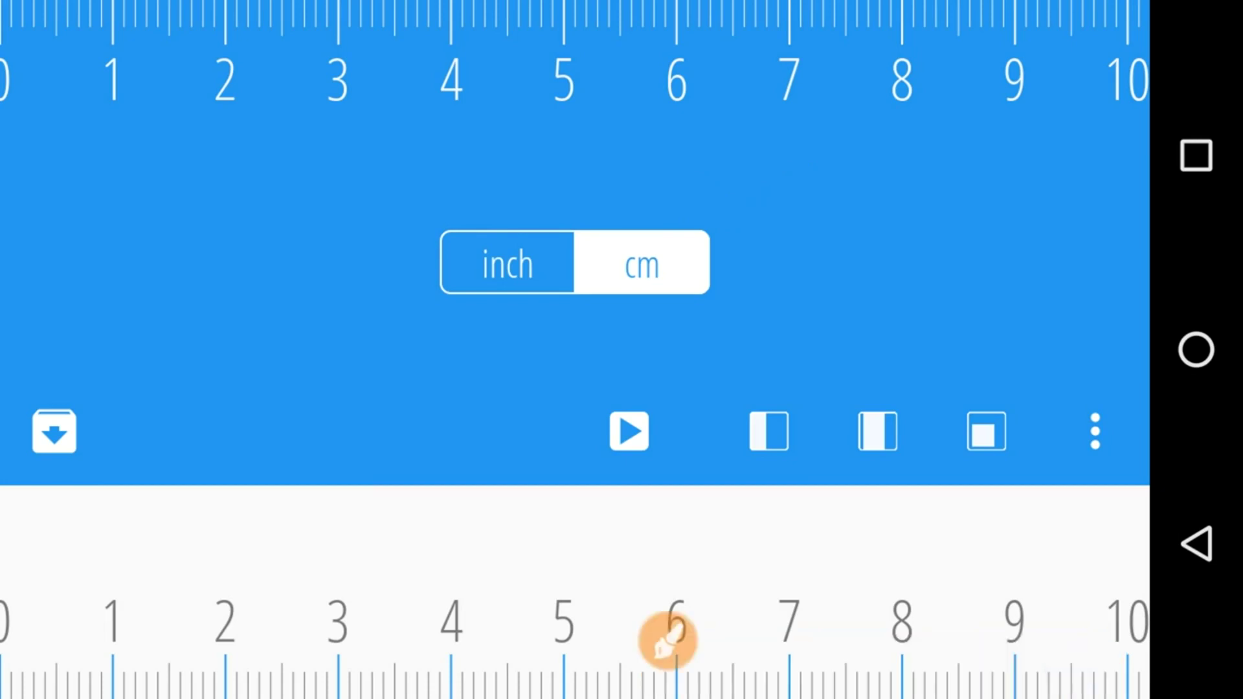
- Take a full-width measurement of about 8 cm, close it, and open Settings
{"action": "left_click", "coordinate": [768, 433]}
{"action": "mouse_move", "coordinate": [803, 361]}
{"action": "left_mouse_down"}
{"action": "mouse_move", "coordinate": [990, 356]}
{"action": "mouse_move", "coordinate": [861, 391]}
{"action": "mouse_move", "coordinate": [619, 411]}
{"action": "mouse_move", "coordinate": [887, 397]}
{"action": "mouse_move", "coordinate": [613, 421]}
{"action": "mouse_move", "coordinate": [768, 405]}
{"action": "left_mouse_up"}
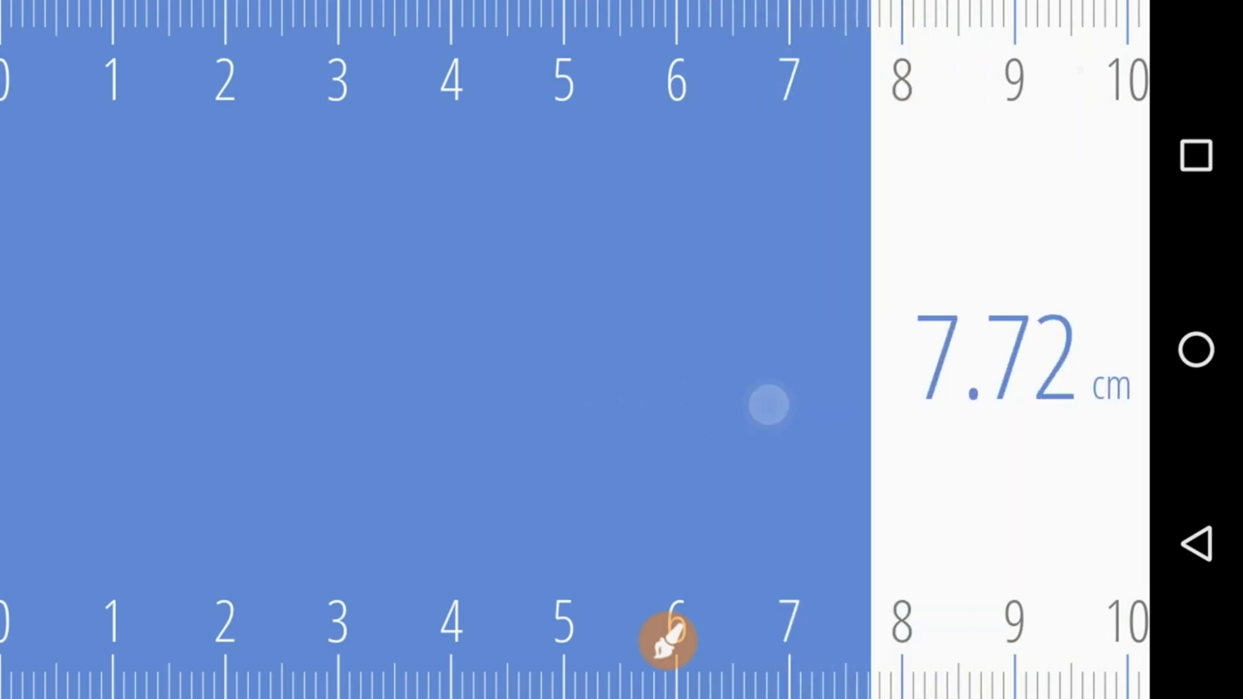
{"action": "left_click", "coordinate": [1206, 564]}
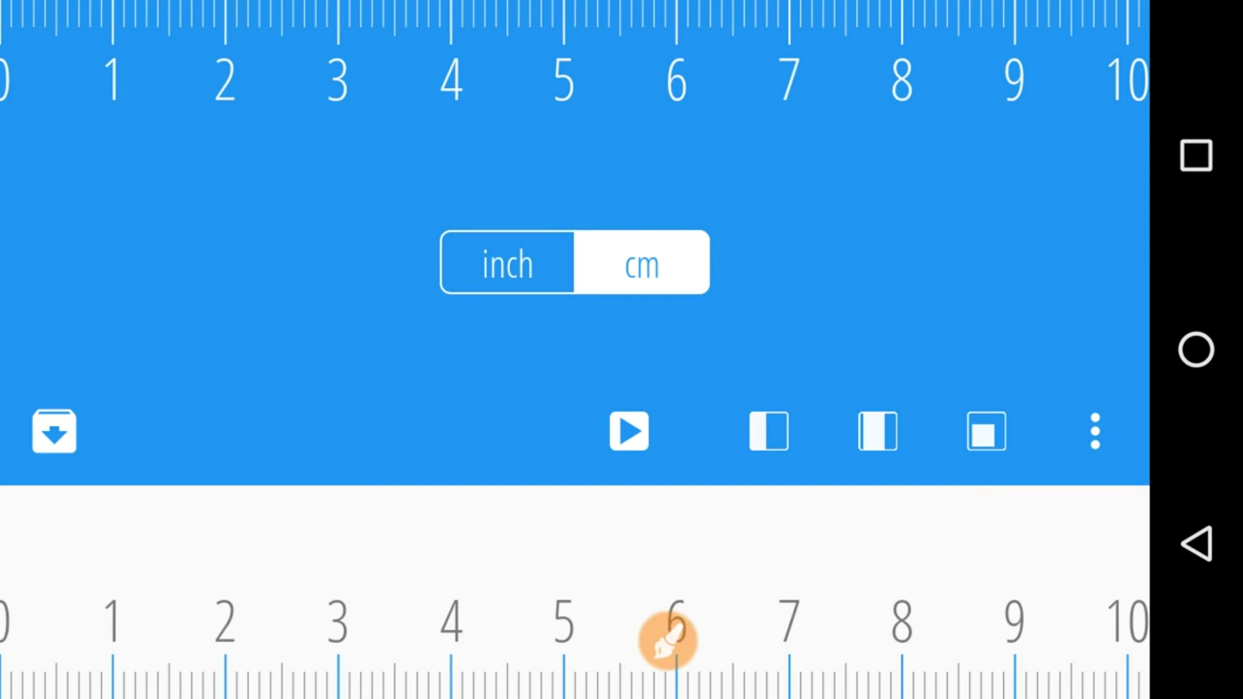
{"action": "left_click", "coordinate": [1094, 431]}
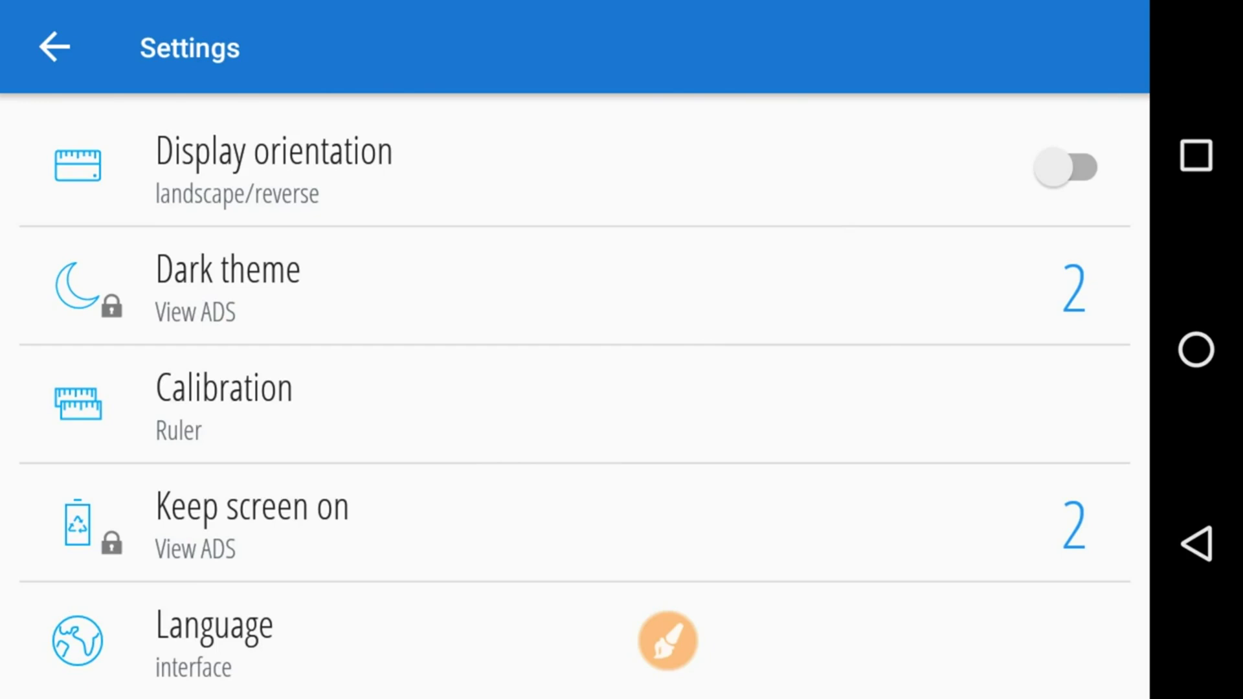
{"action": "left_click_drag", "start_coordinate": [901, 476], "coordinate": [952, 286]}
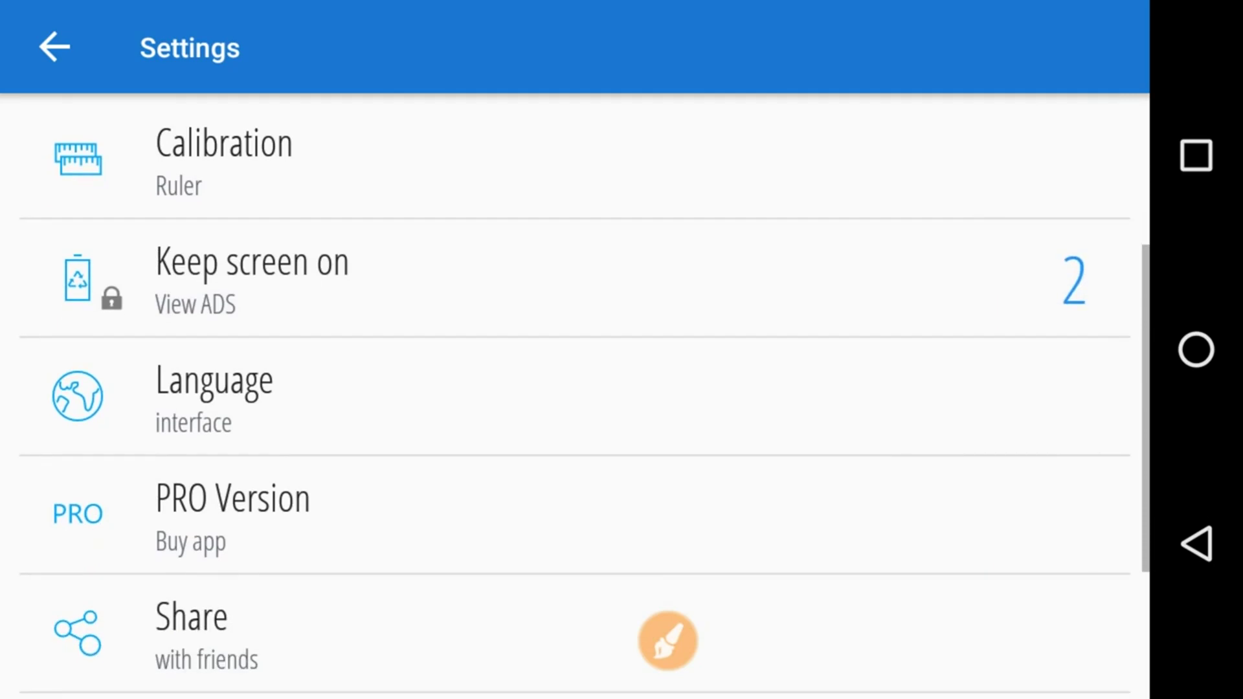
{"action": "left_click_drag", "start_coordinate": [970, 433], "coordinate": [977, 338]}
{"action": "left_click", "coordinate": [668, 641]}
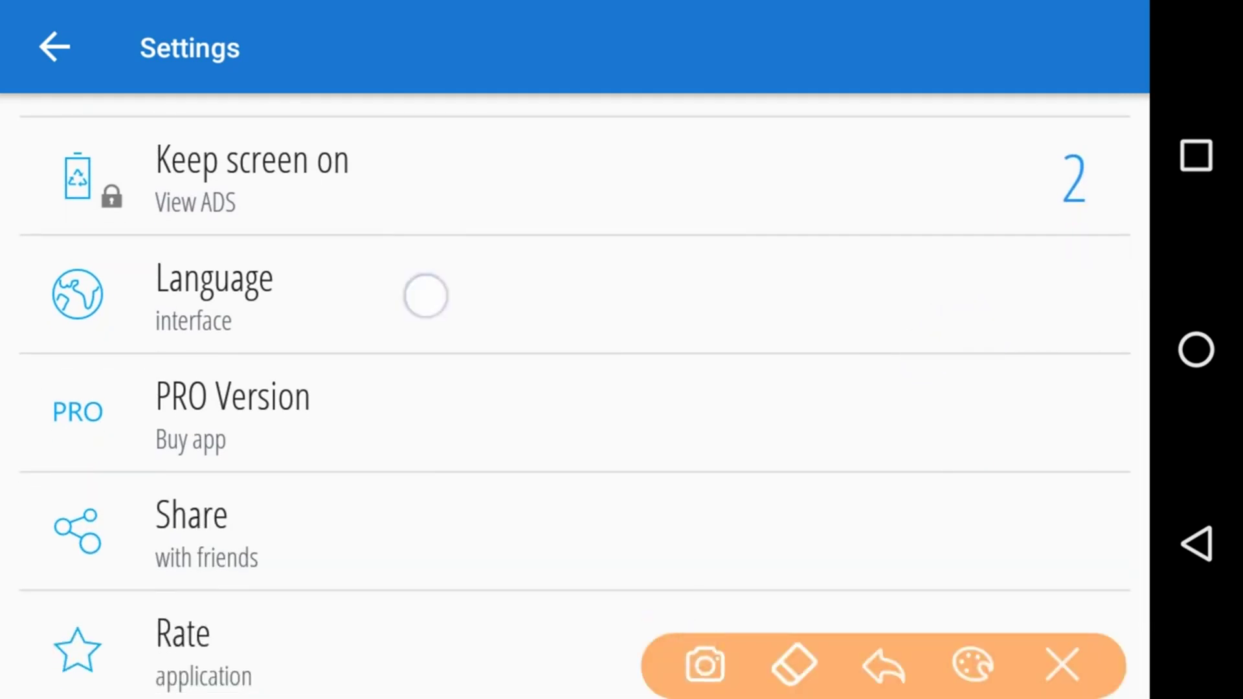
{"action": "left_click_drag", "start_coordinate": [420, 295], "coordinate": [618, 270]}
{"action": "left_click", "coordinate": [1062, 665]}
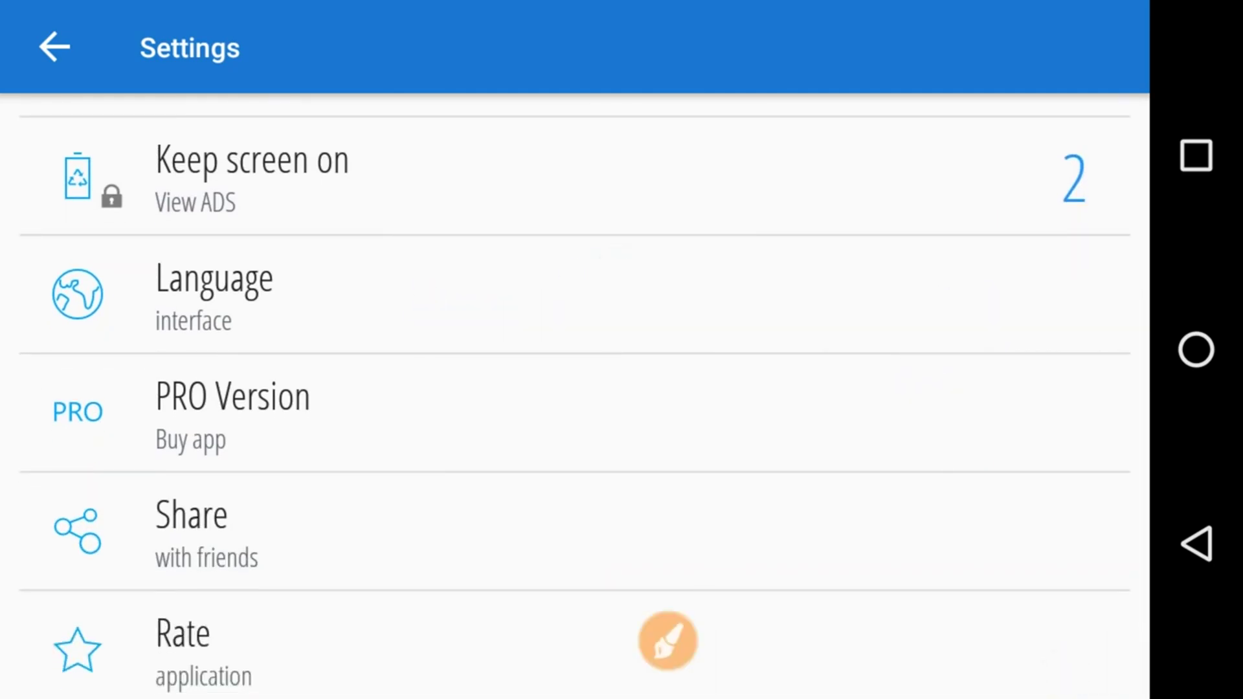
{"action": "left_click", "coordinate": [325, 313]}
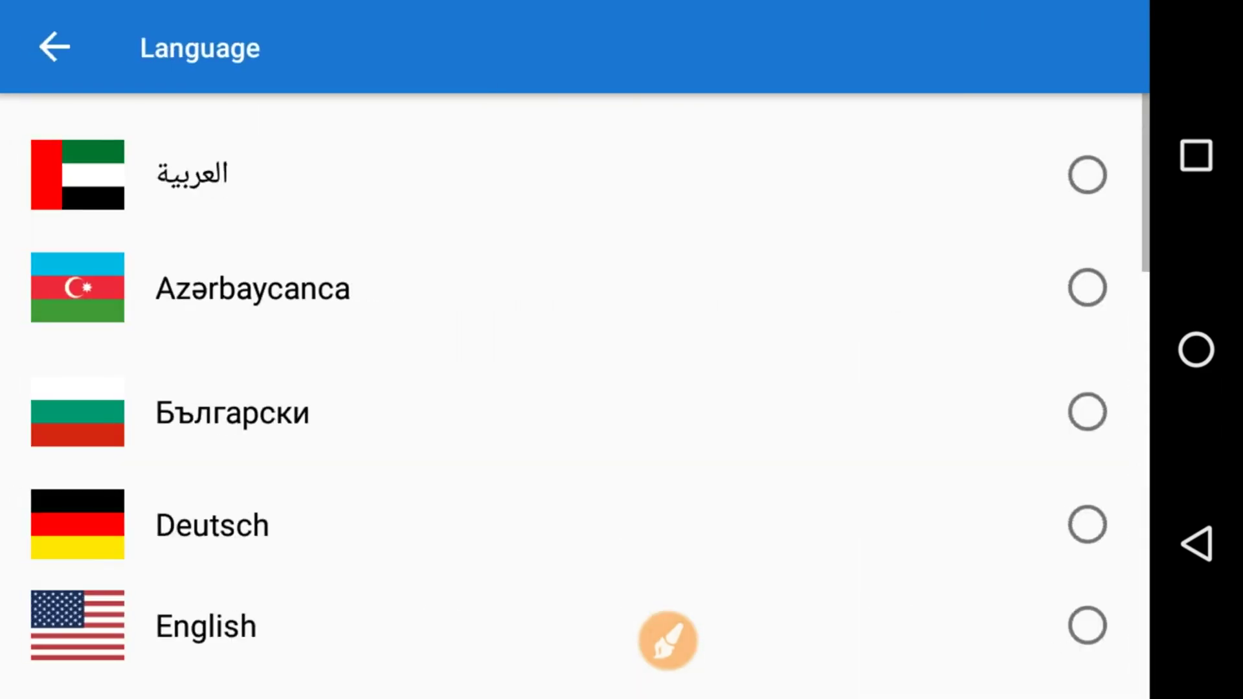
{"action": "scroll", "coordinate": [872, 478], "scroll_direction": "down", "scroll_amount": 5}
{"action": "scroll", "coordinate": [958, 288], "scroll_direction": "down", "scroll_amount": 5}
{"action": "scroll", "coordinate": [965, 305], "scroll_direction": "down", "scroll_amount": 5}
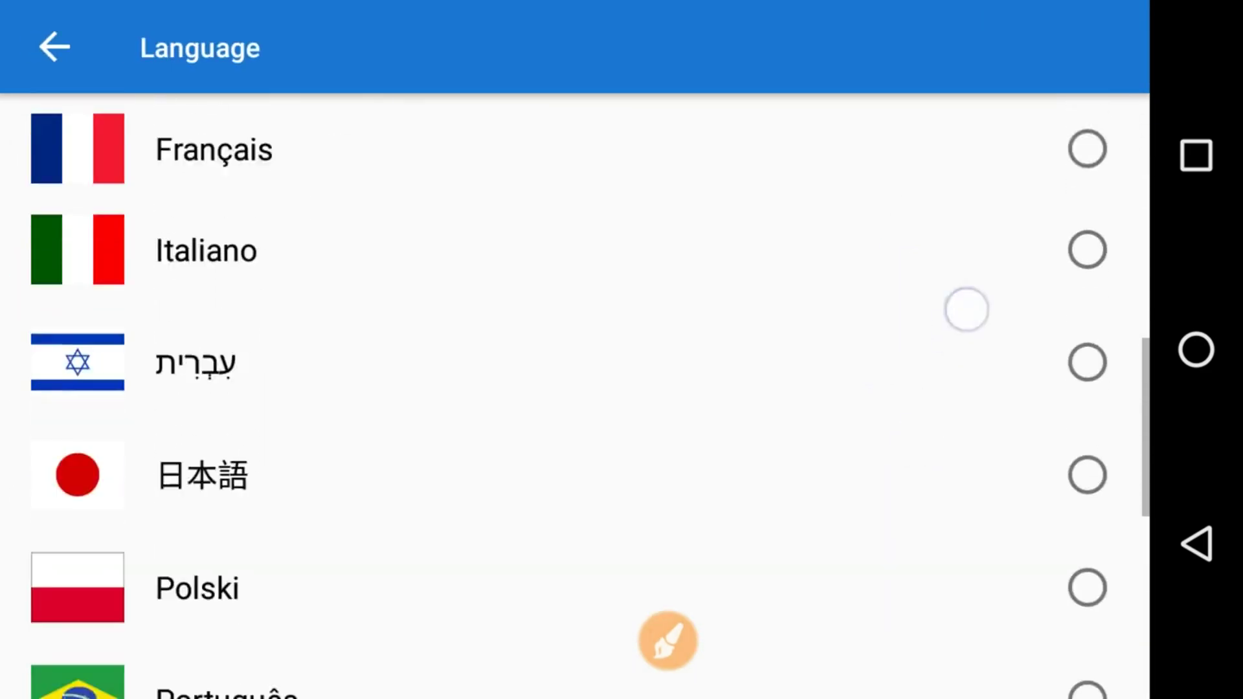
{"action": "scroll", "coordinate": [575, 389], "scroll_direction": "up", "scroll_amount": 10}
{"action": "left_click", "coordinate": [1197, 544]}
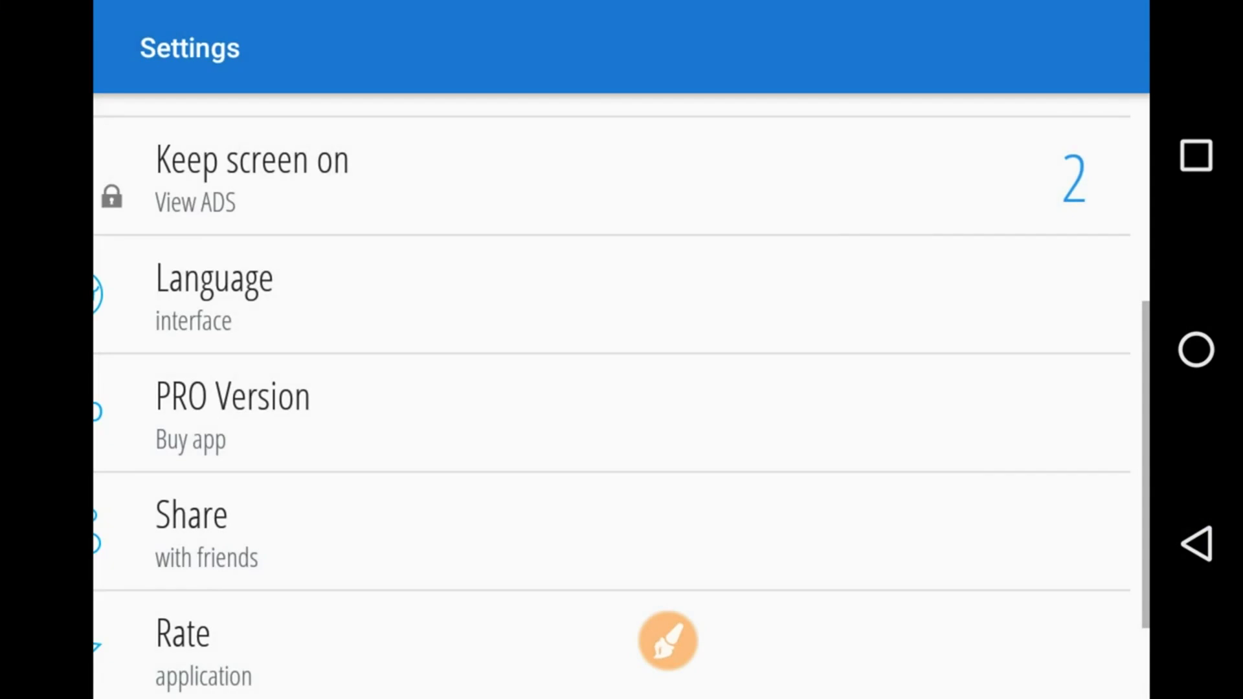
{"action": "scroll", "coordinate": [977, 413], "scroll_direction": "down", "scroll_amount": 2}
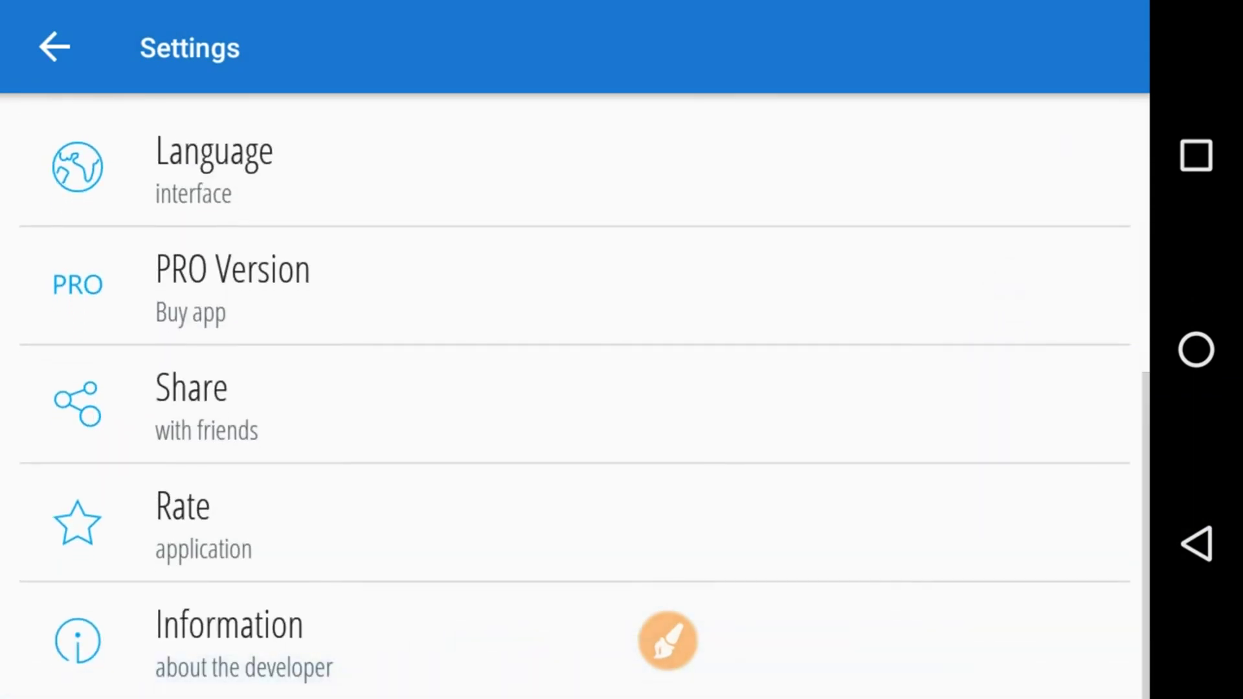
{"action": "left_click", "coordinate": [1207, 549]}
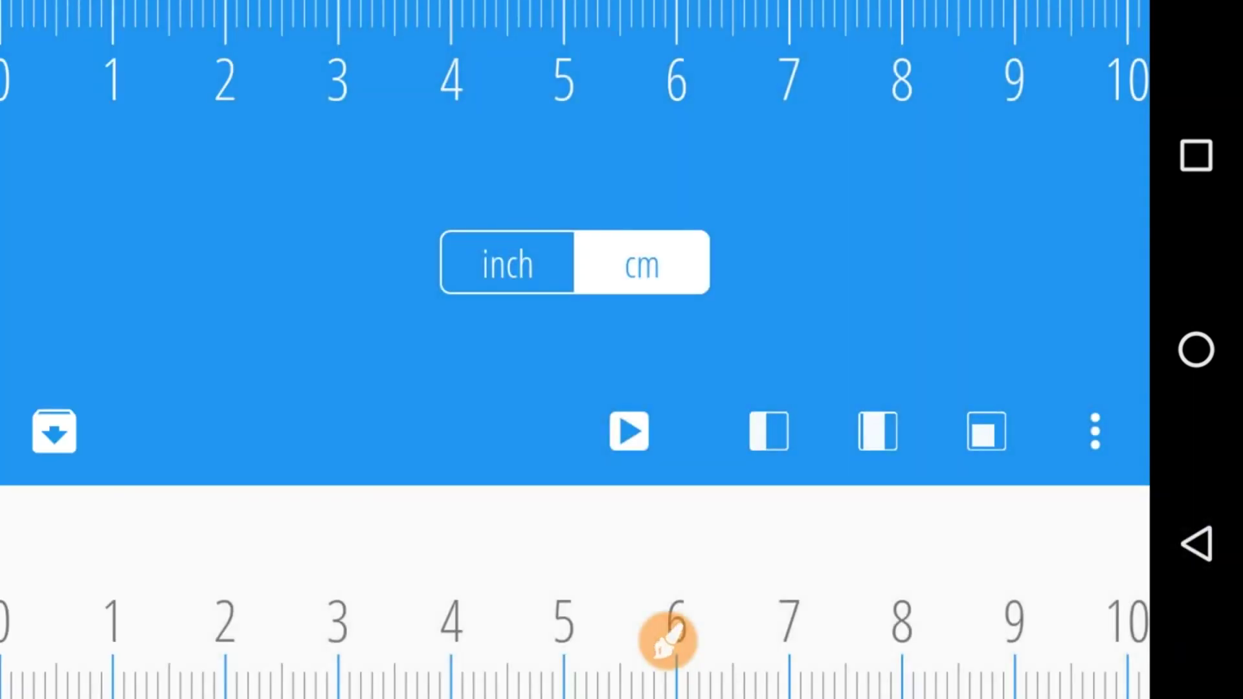